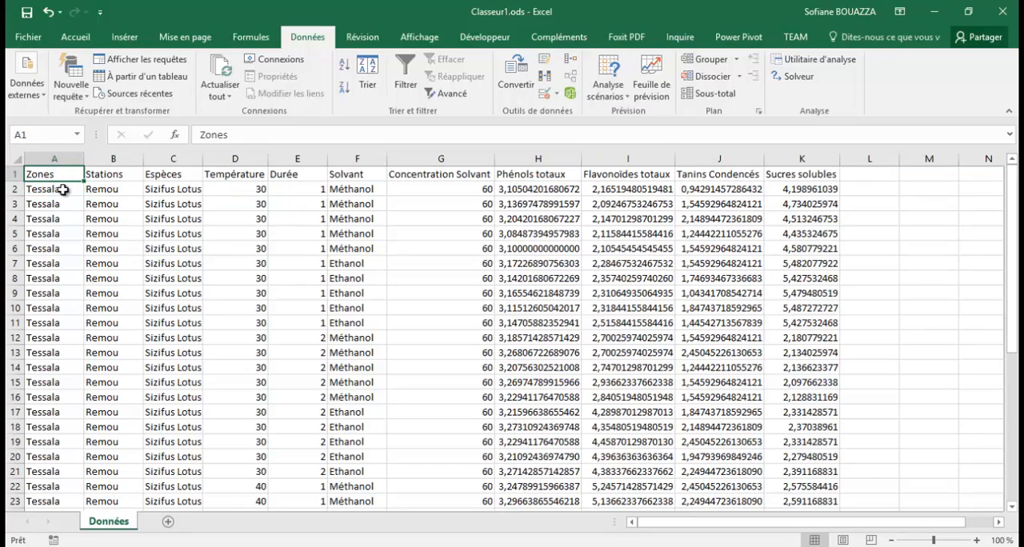
- Review the Zones, Stations, Espèces, Température and Durée columns of the Données sheet down to the last data row
{"action": "left_click_drag", "start_coordinate": [63, 189], "coordinate": [75, 543]}
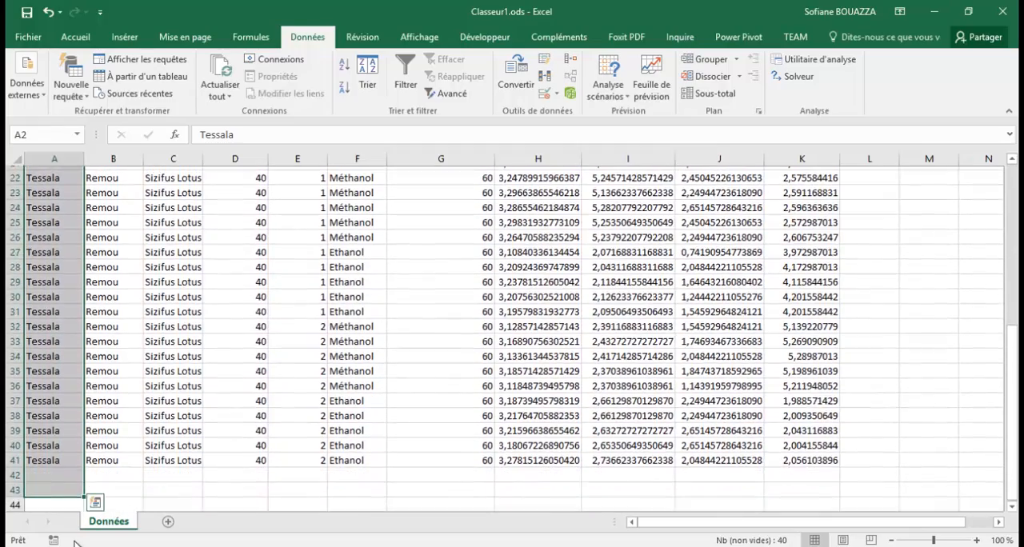
{"action": "left_click", "coordinate": [105, 459]}
{"action": "scroll", "coordinate": [133, 456], "scroll_direction": "up", "scroll_amount": 7}
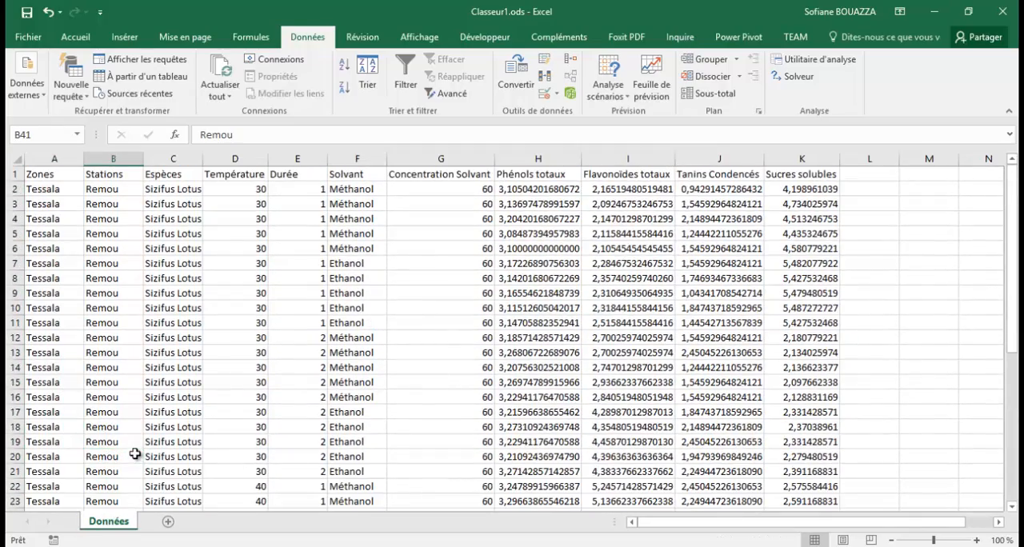
{"action": "left_click", "coordinate": [177, 190]}
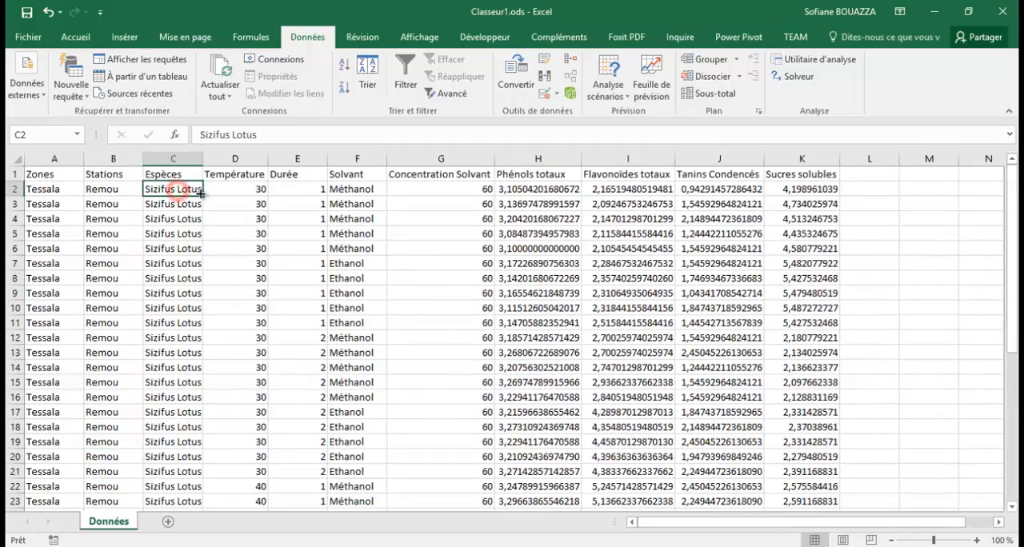
{"action": "left_click", "coordinate": [241, 190]}
{"action": "left_click_drag", "start_coordinate": [243, 189], "coordinate": [228, 505]}
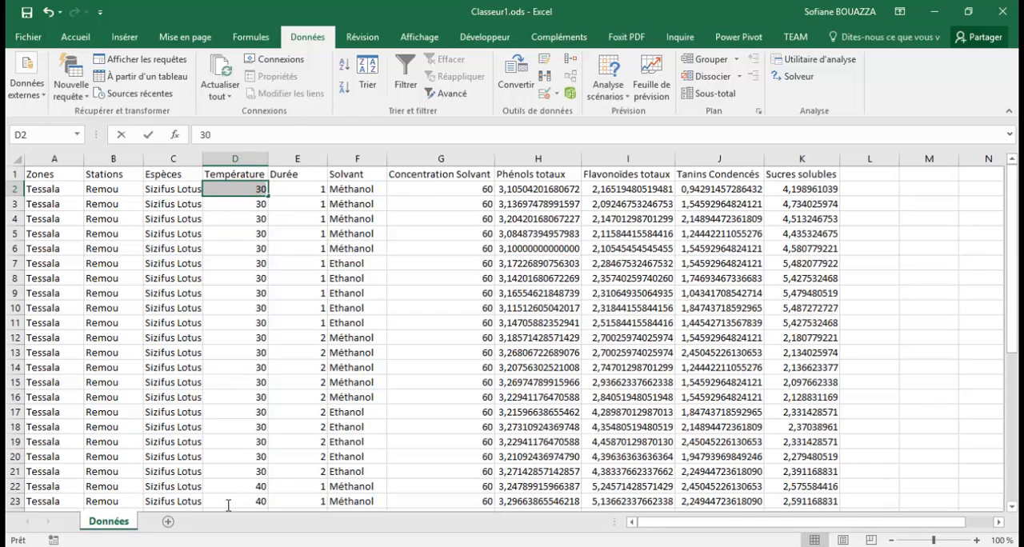
{"action": "left_click", "coordinate": [240, 364]}
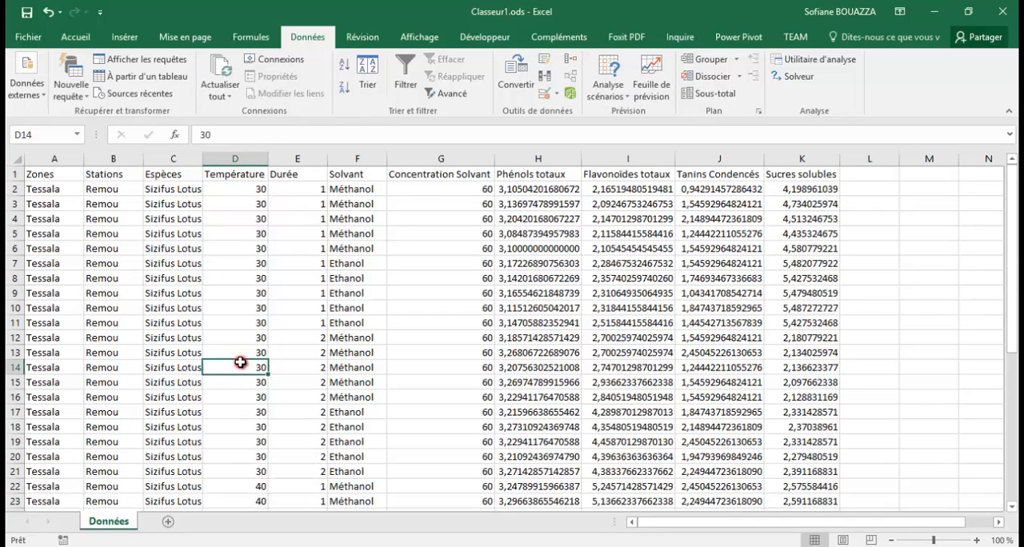
{"action": "left_click_drag", "start_coordinate": [238, 485], "coordinate": [240, 523]}
{"action": "left_click_drag", "start_coordinate": [309, 487], "coordinate": [311, 343]}
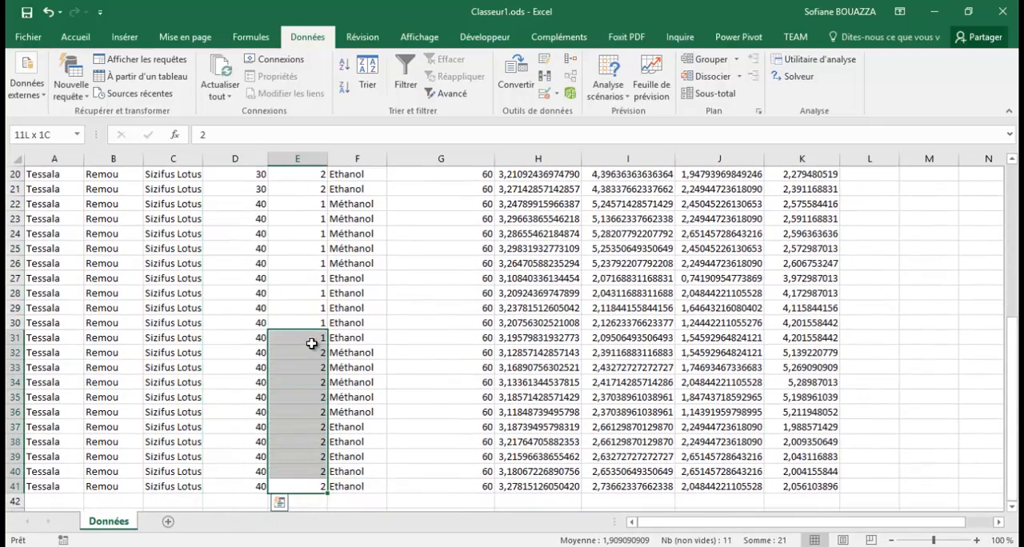
{"action": "scroll", "coordinate": [311, 343], "scroll_direction": "up", "scroll_amount": 7}
{"action": "left_click_drag", "start_coordinate": [305, 185], "coordinate": [307, 426]}
- Review the Solvant and Concentration Solvant columns and the four measured variables from Phénols totaux to Sucres solubles
{"action": "left_click", "coordinate": [372, 189]}
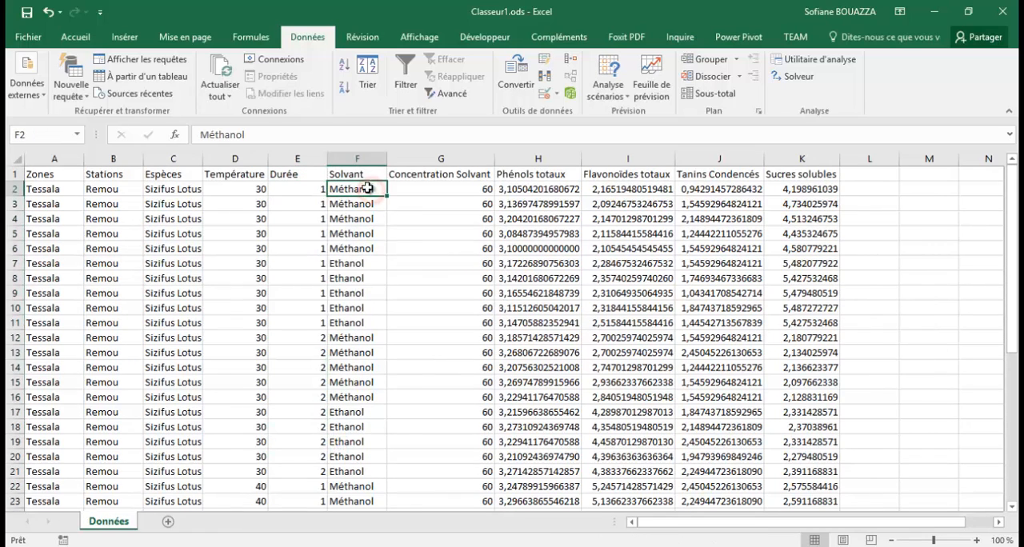
{"action": "left_click_drag", "start_coordinate": [361, 190], "coordinate": [356, 323]}
{"action": "left_click", "coordinate": [461, 185]}
{"action": "left_click_drag", "start_coordinate": [460, 185], "coordinate": [459, 543]}
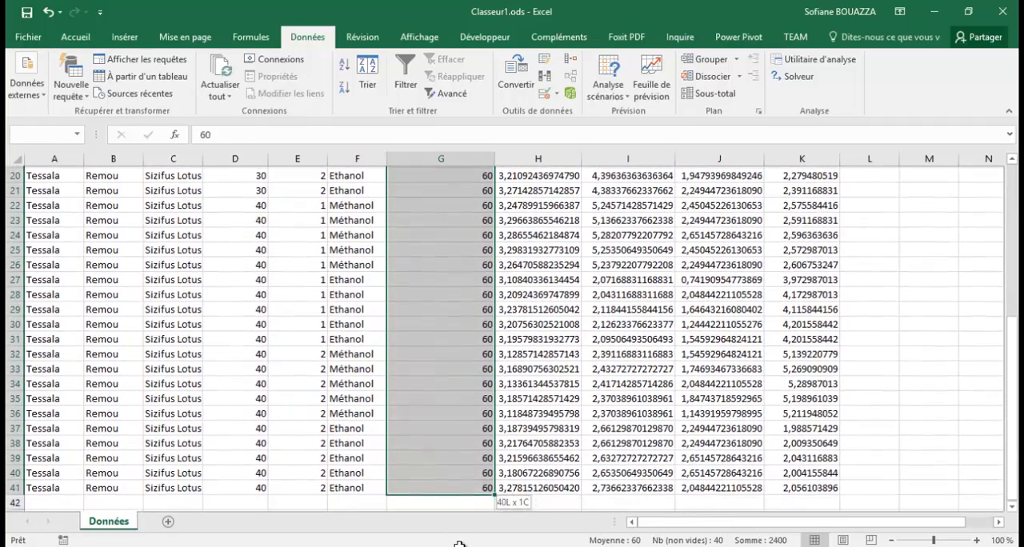
{"action": "scroll", "coordinate": [658, 457], "scroll_direction": "up", "scroll_amount": 6}
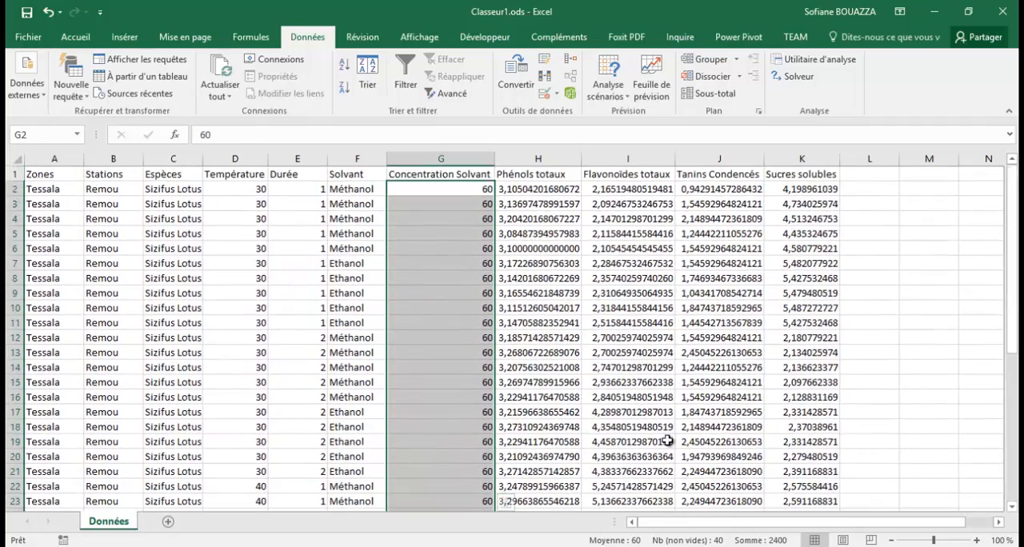
{"action": "left_click_drag", "start_coordinate": [546, 190], "coordinate": [827, 509]}
{"action": "left_click", "coordinate": [560, 176]}
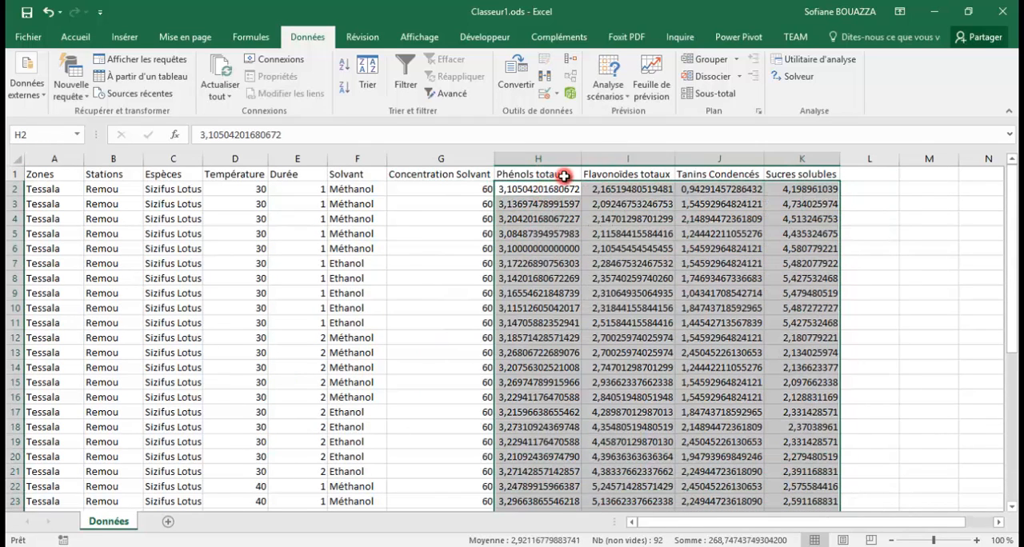
{"action": "left_click", "coordinate": [617, 173]}
{"action": "left_click", "coordinate": [720, 170]}
{"action": "left_click", "coordinate": [788, 174]}
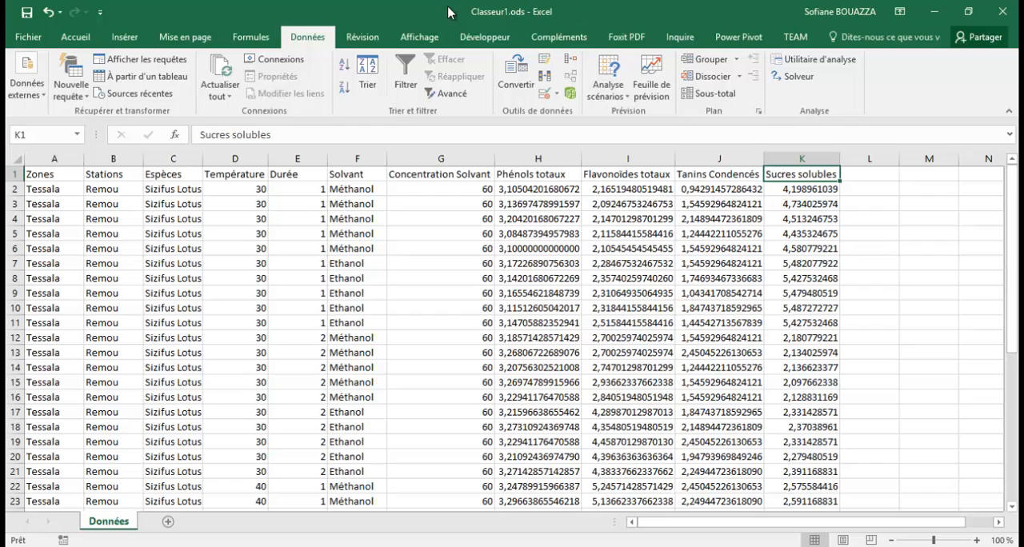
- Examine the repeated text entries in the Espèces and Stations columns, checking the content of individual station cells
{"action": "left_click", "coordinate": [157, 190]}
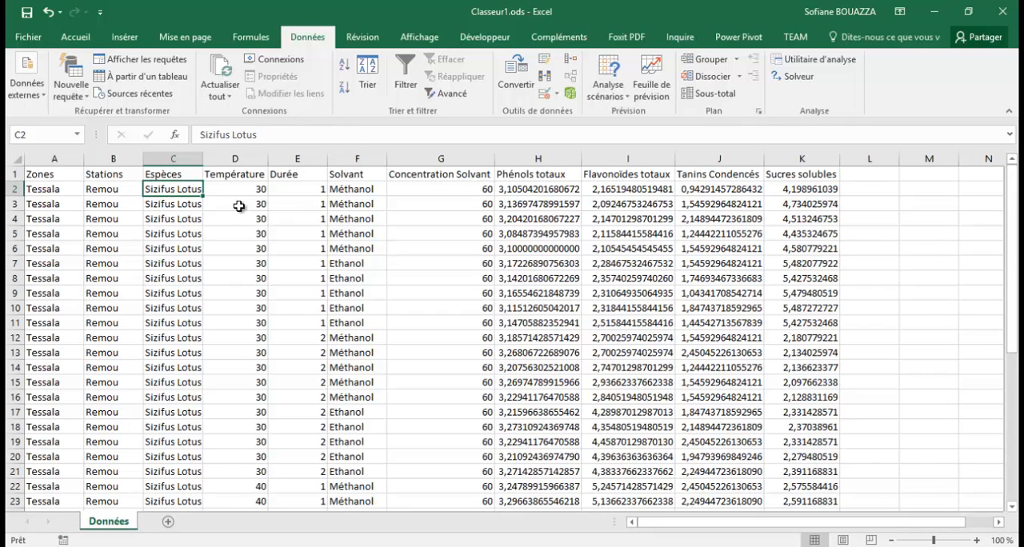
{"action": "left_click", "coordinate": [101, 189]}
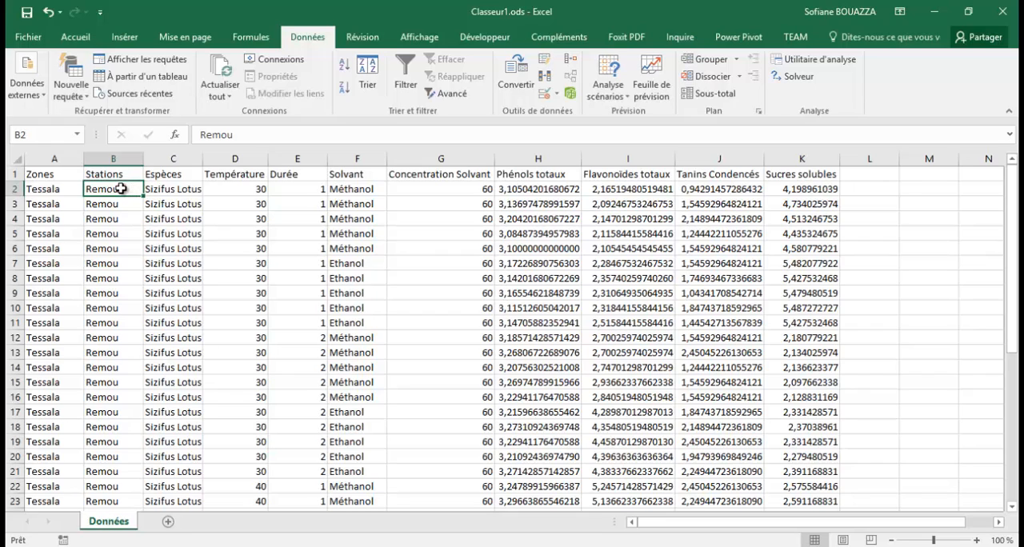
{"action": "left_click_drag", "start_coordinate": [120, 189], "coordinate": [124, 516]}
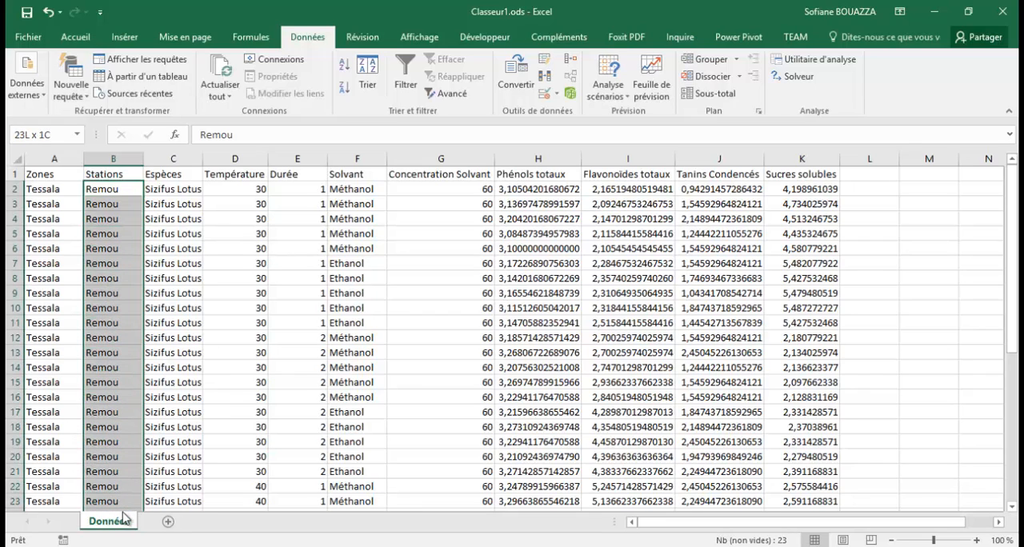
{"action": "left_click", "coordinate": [116, 219]}
{"action": "left_click", "coordinate": [115, 159]}
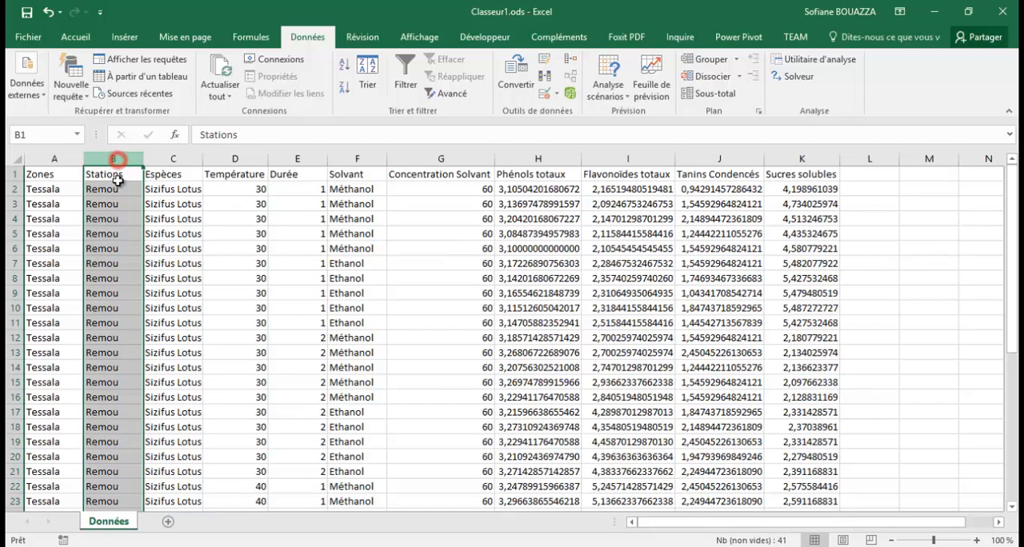
{"action": "left_click", "coordinate": [107, 229]}
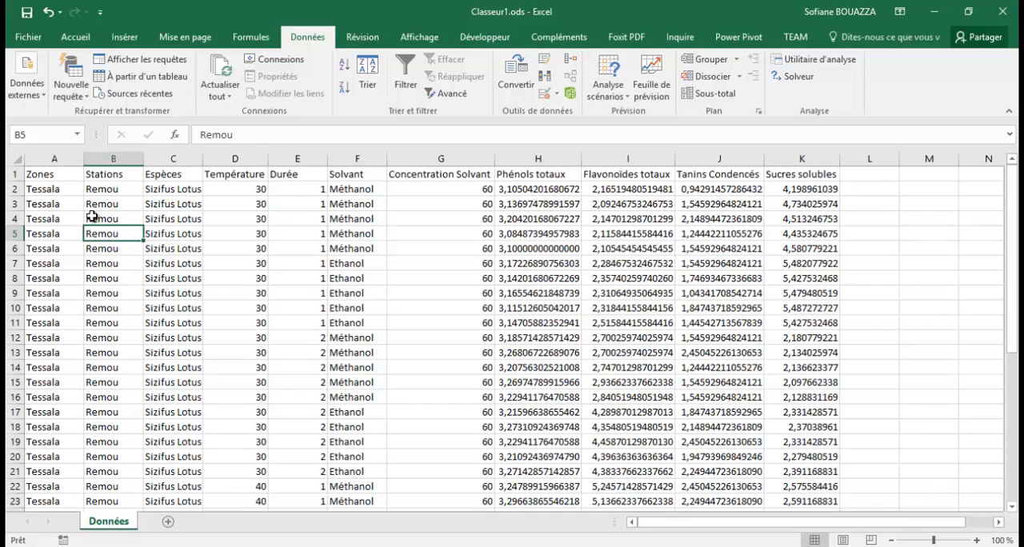
{"action": "left_click", "coordinate": [97, 265]}
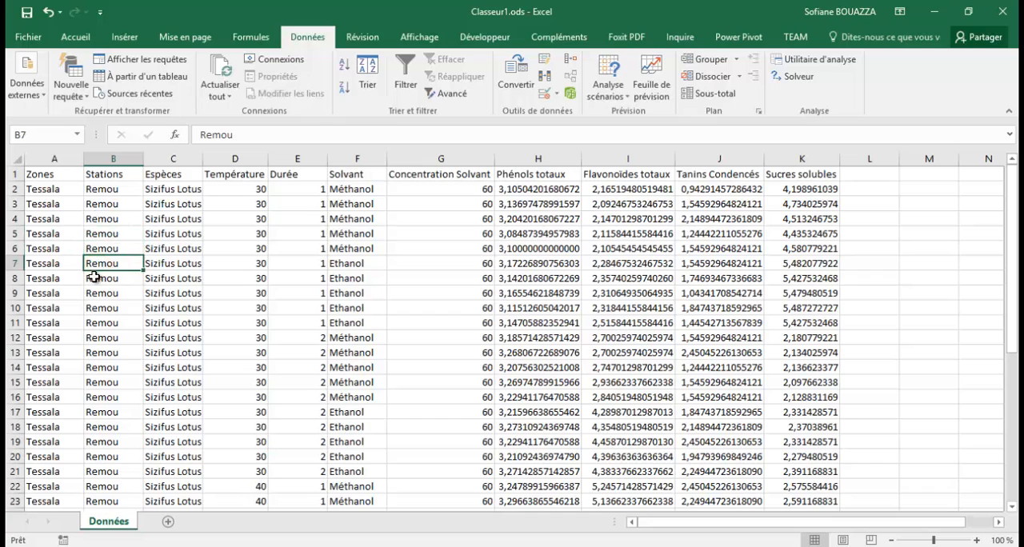
{"action": "left_click", "coordinate": [104, 218]}
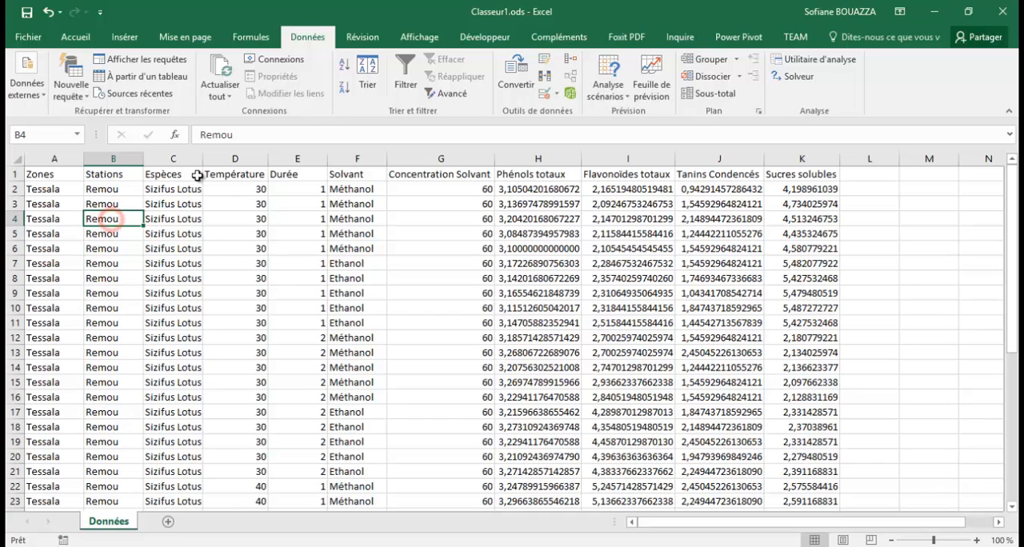
{"action": "left_click", "coordinate": [242, 136]}
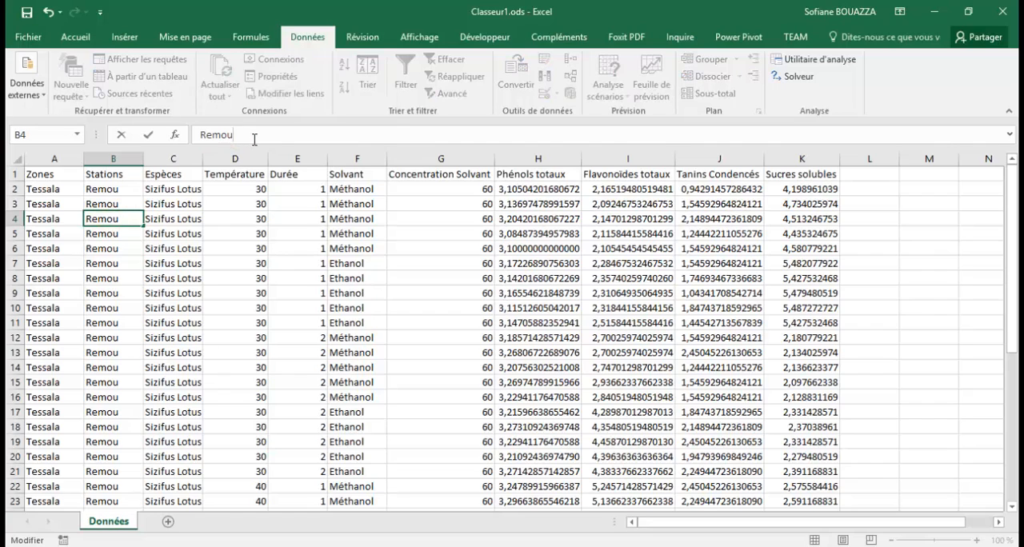
{"action": "left_click", "coordinate": [118, 191]}
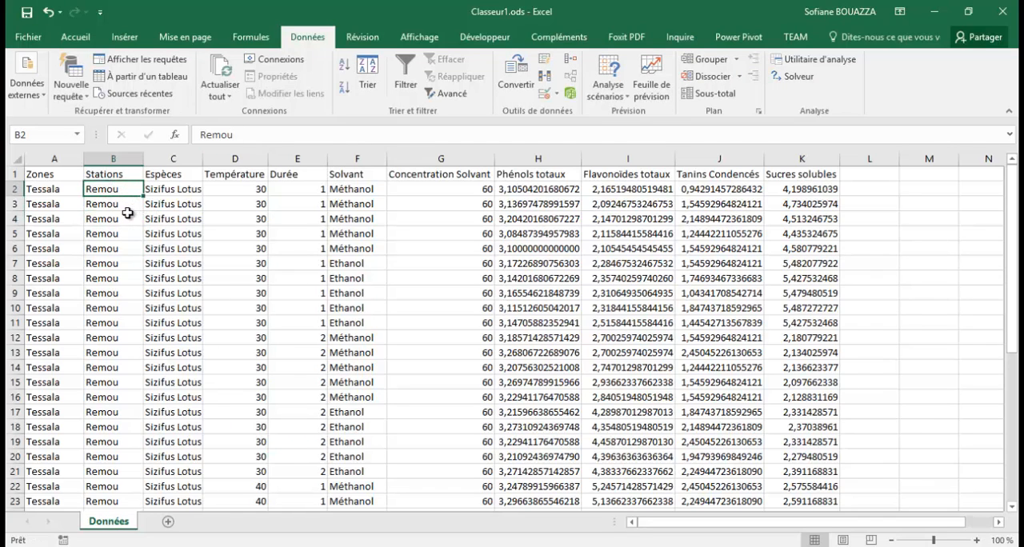
- Add a new worksheet after Données and name it Variable
{"action": "left_click", "coordinate": [168, 522]}
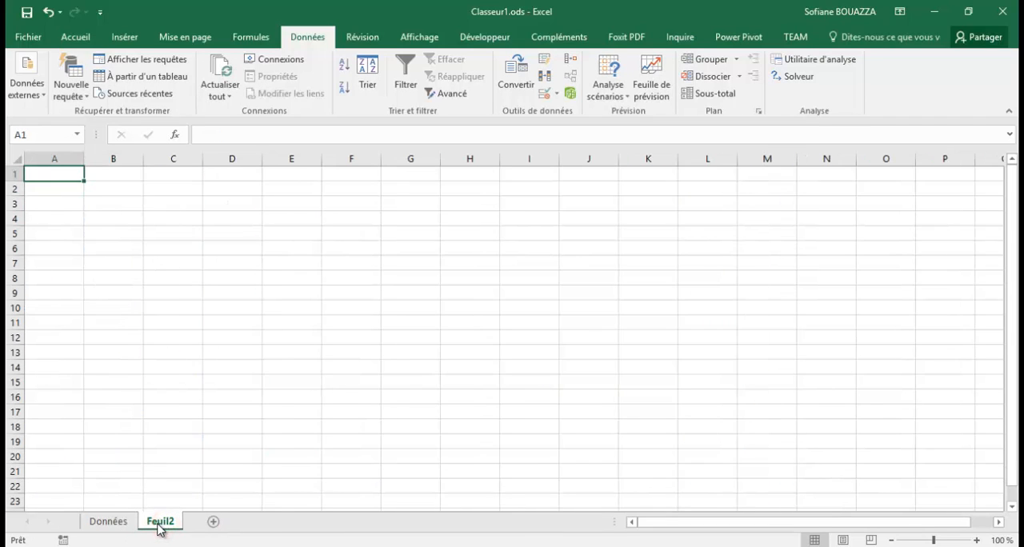
{"action": "right_click", "coordinate": [160, 524]}
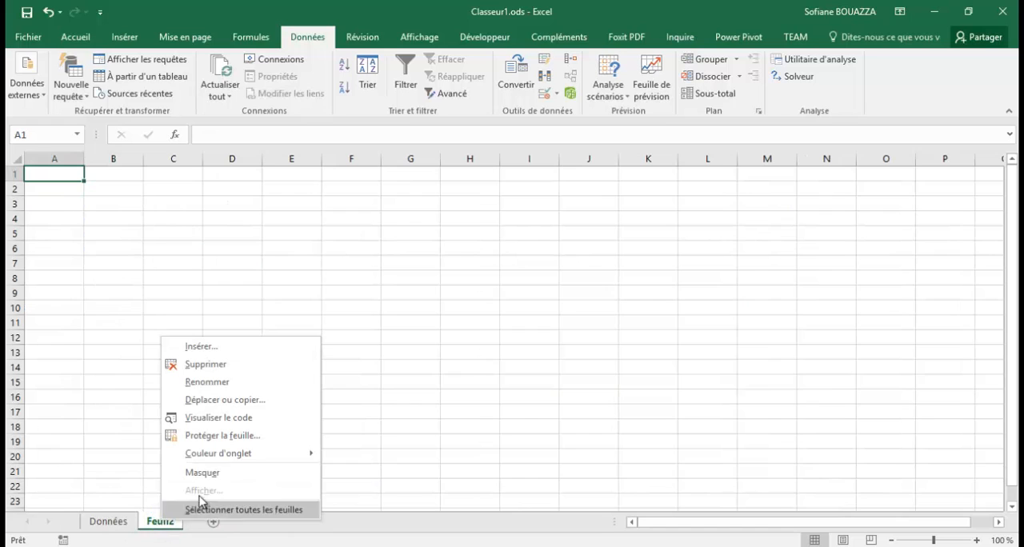
{"action": "left_click", "coordinate": [216, 376]}
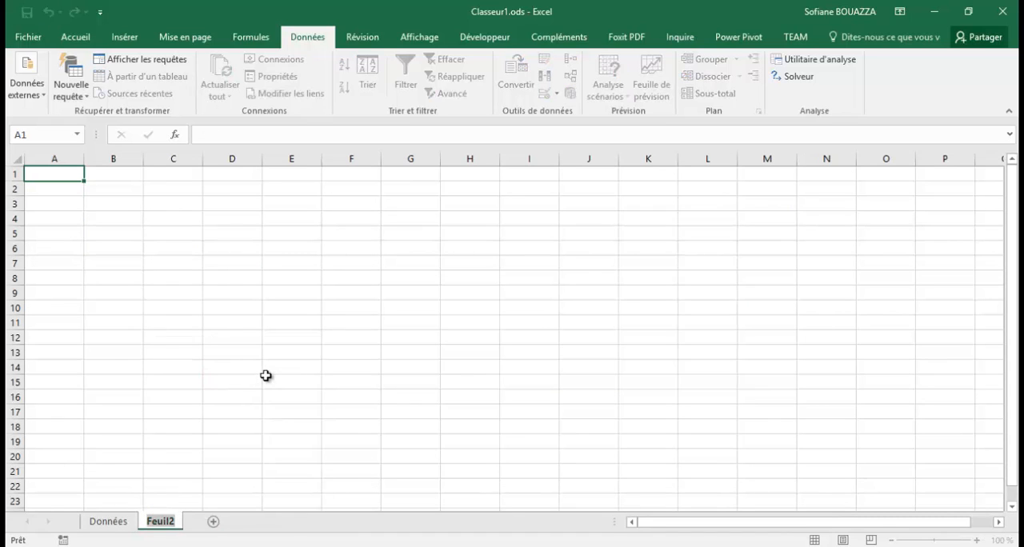
{"action": "type", "text": "Varia"}
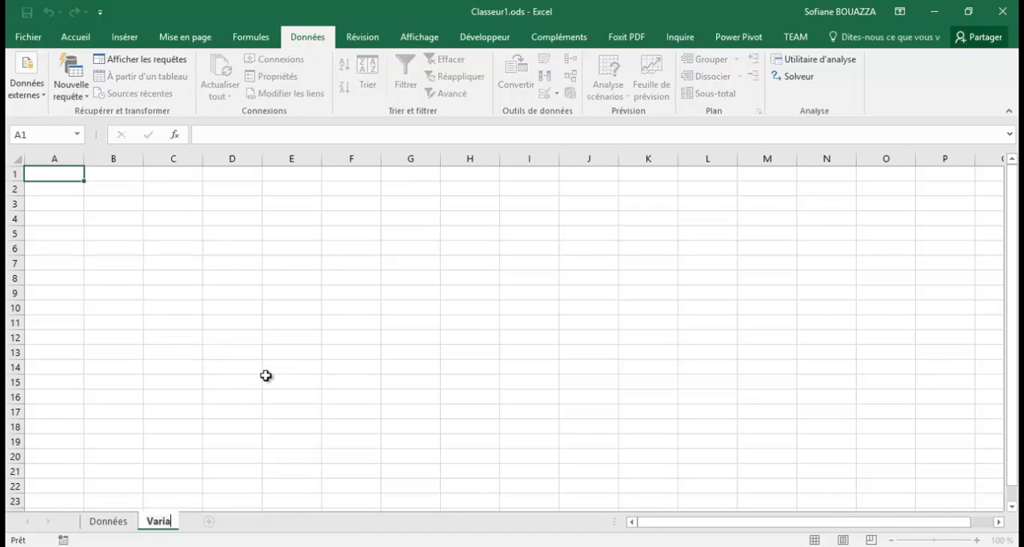
{"action": "type", "text": "ble"}
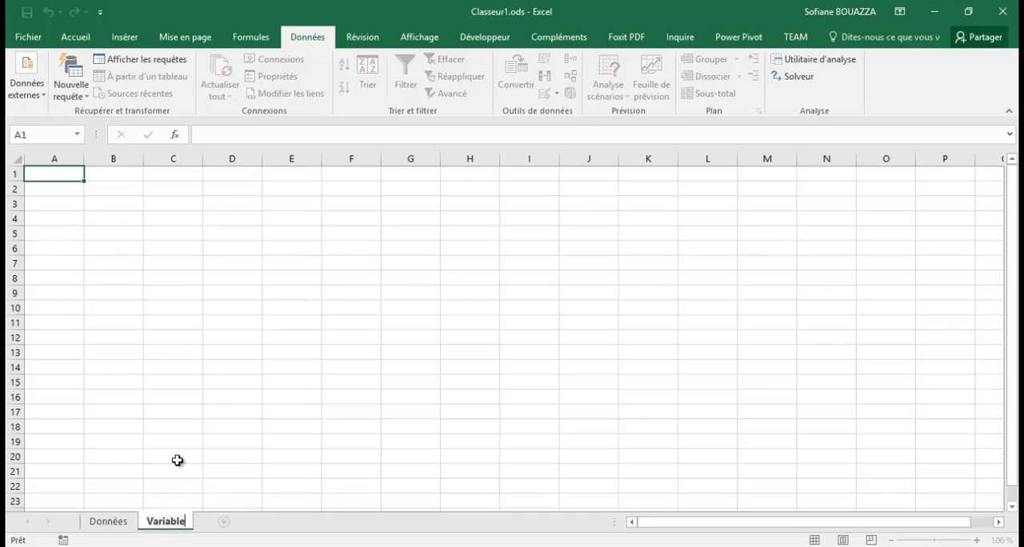
- On the Variable sheet, enter Solvant in A1, Méthanol in B1 and Ethanol in B2
{"action": "left_click", "coordinate": [64, 175]}
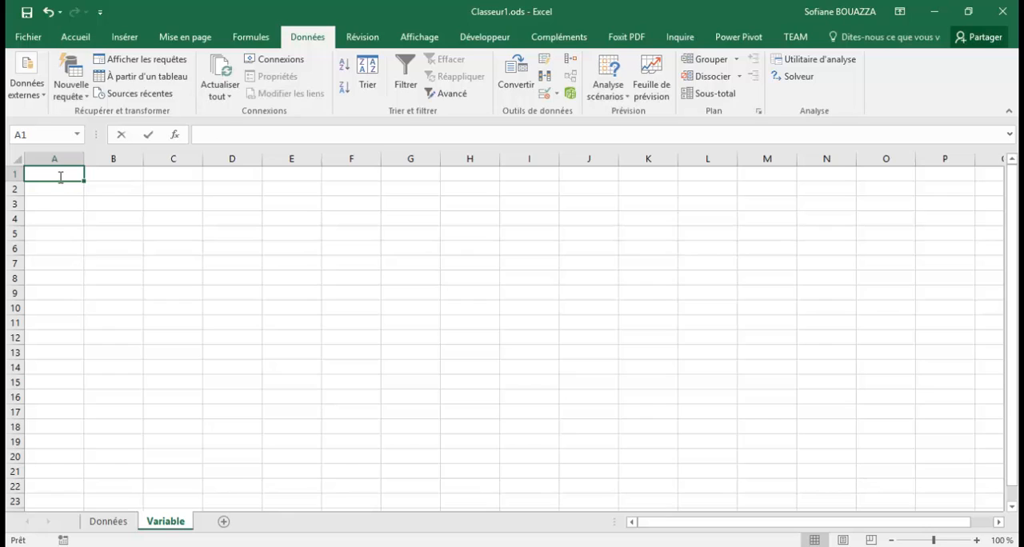
{"action": "type", "text": "Solvant"}
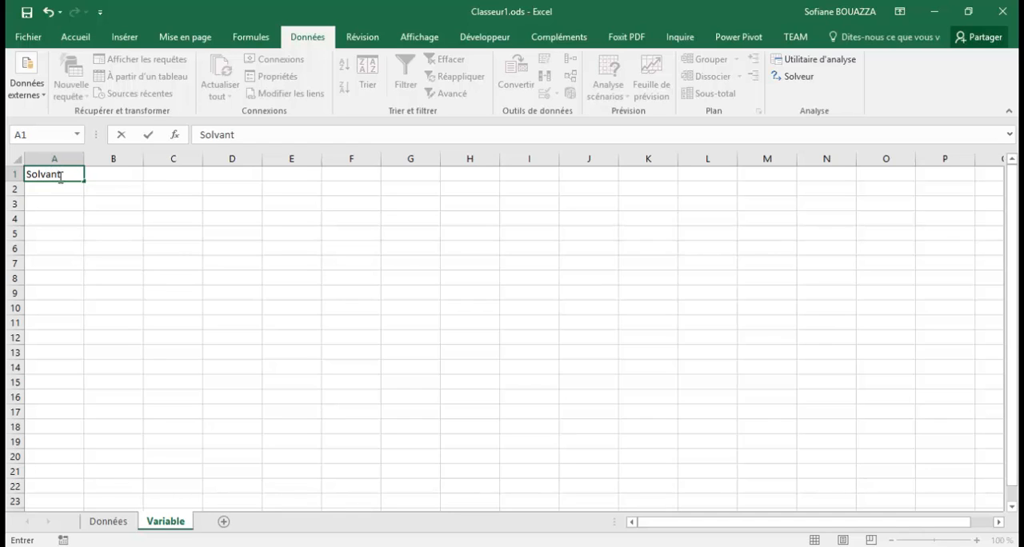
{"action": "left_click", "coordinate": [119, 177]}
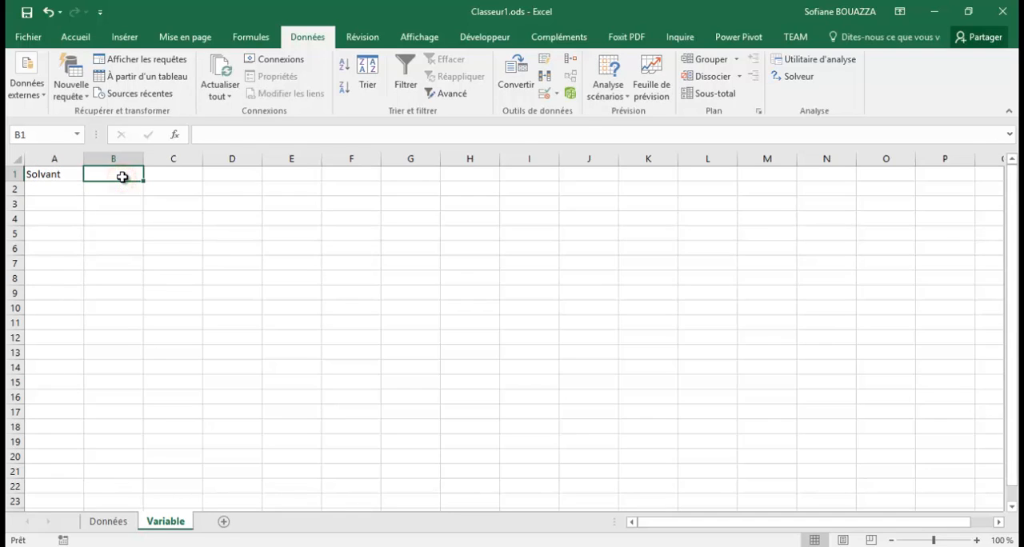
{"action": "type", "text": "M"}
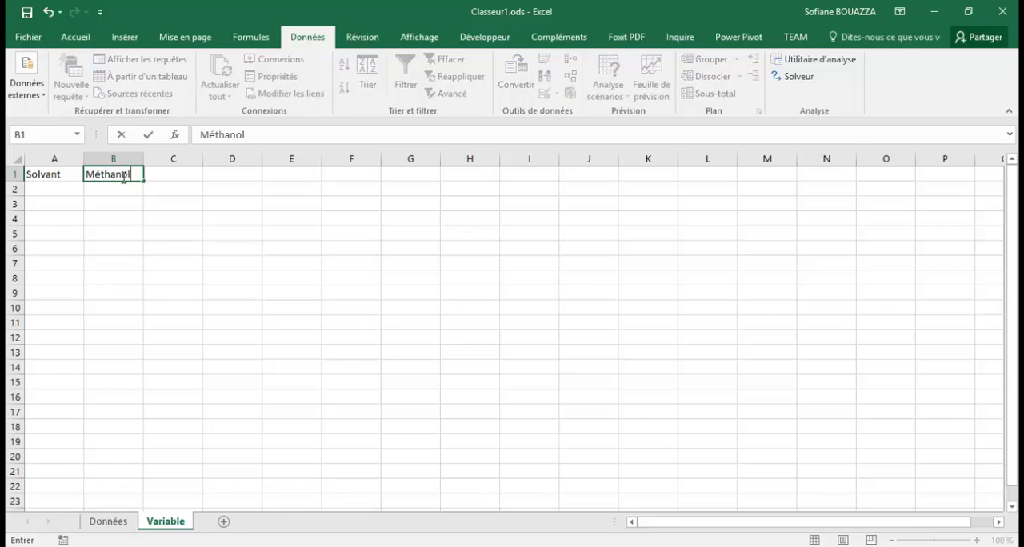
{"action": "type", "text": "éthanol"}
{"action": "left_click", "coordinate": [103, 191]}
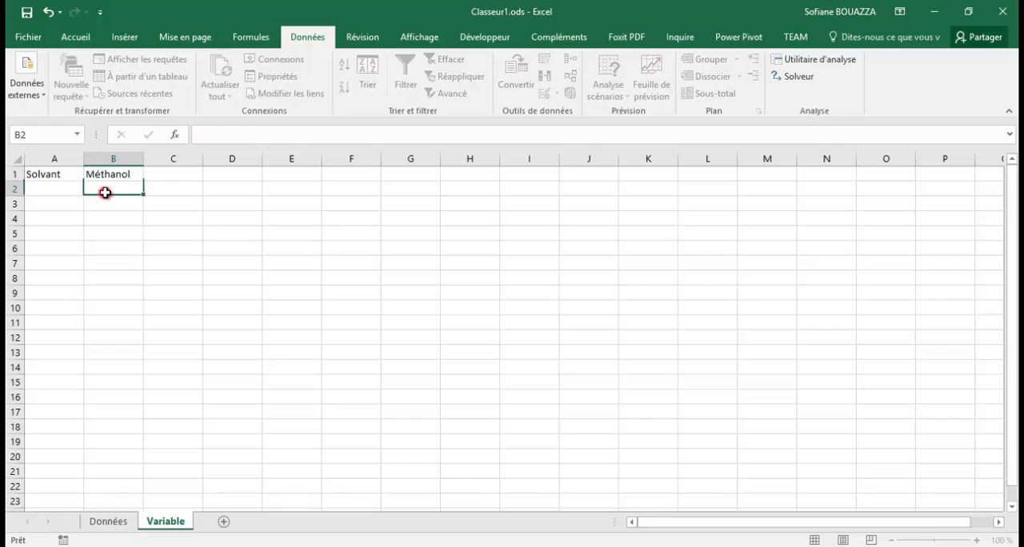
{"action": "type", "text": "E"}
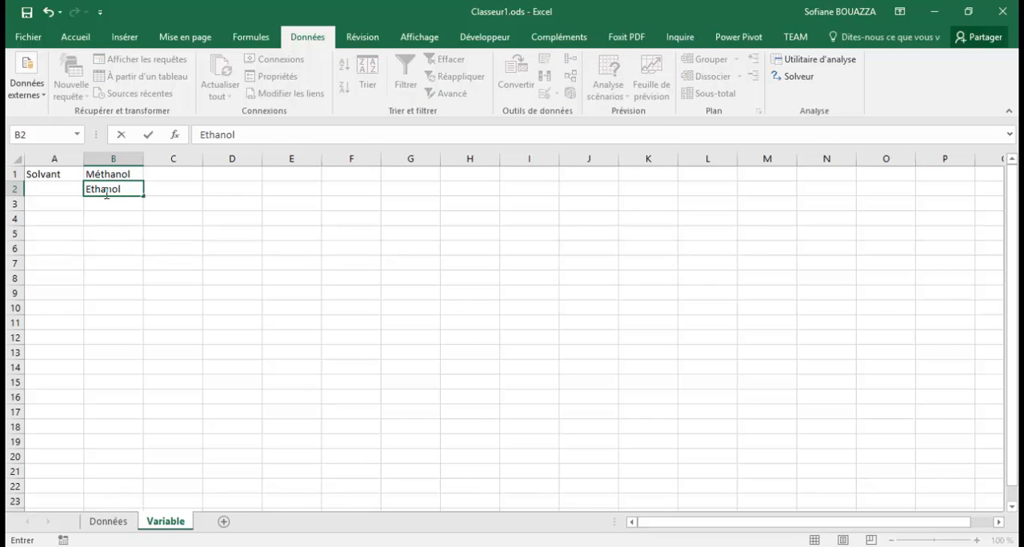
{"action": "type", "text": "thanol"}
{"action": "left_click", "coordinate": [172, 197]}
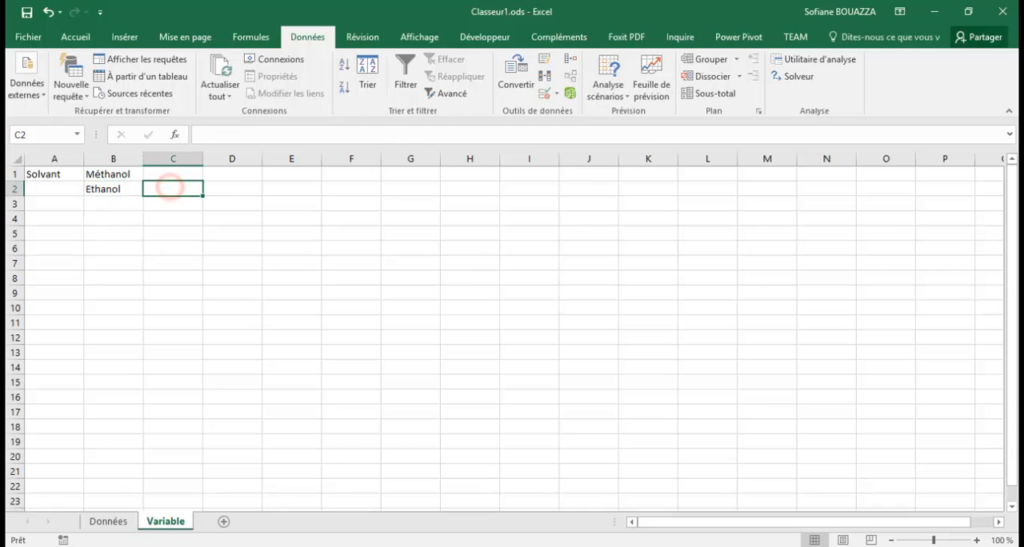
- Start a data validation rule for the Solvant cells F2:F41 on the Données sheet, allowing only a Liste
{"action": "left_click", "coordinate": [102, 521]}
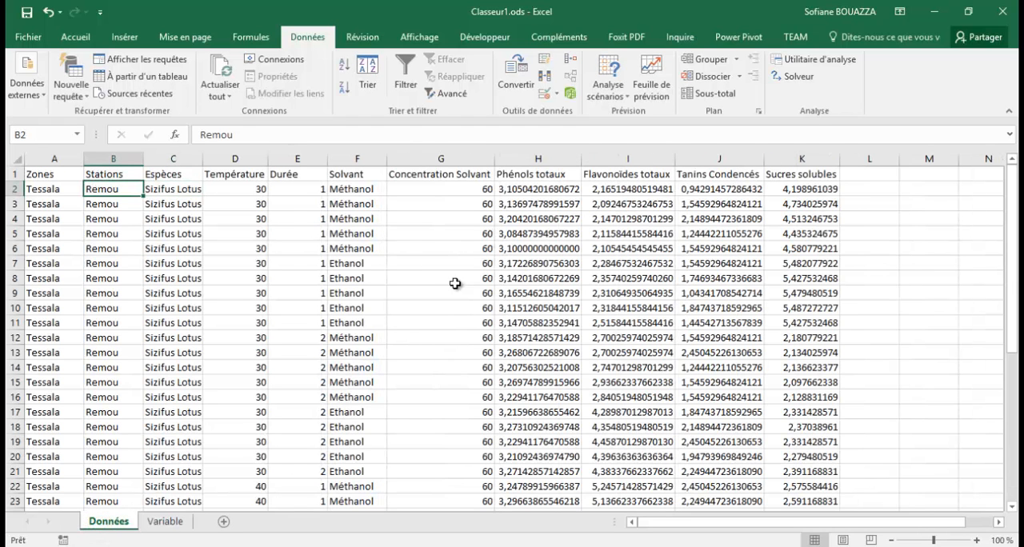
{"action": "left_click_drag", "start_coordinate": [342, 188], "coordinate": [341, 204]}
{"action": "left_click", "coordinate": [339, 191]}
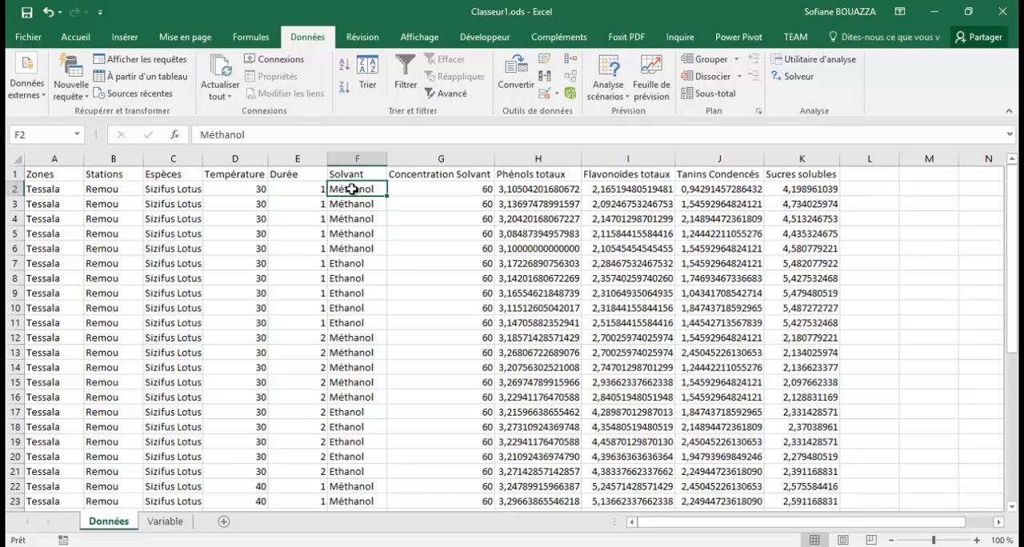
{"action": "key", "text": "ctrl+shift+Down"}
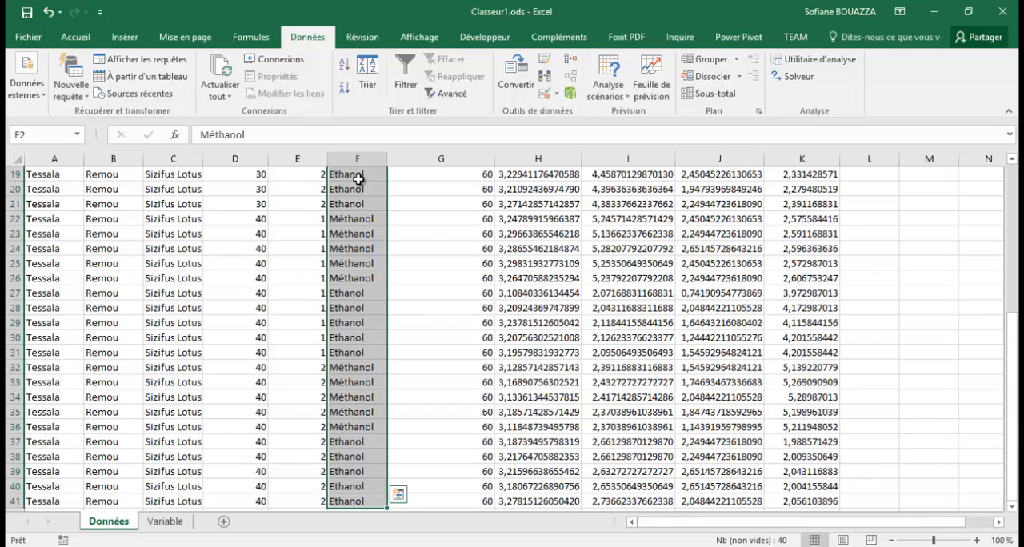
{"action": "left_click", "coordinate": [73, 37]}
{"action": "left_click", "coordinate": [307, 37]}
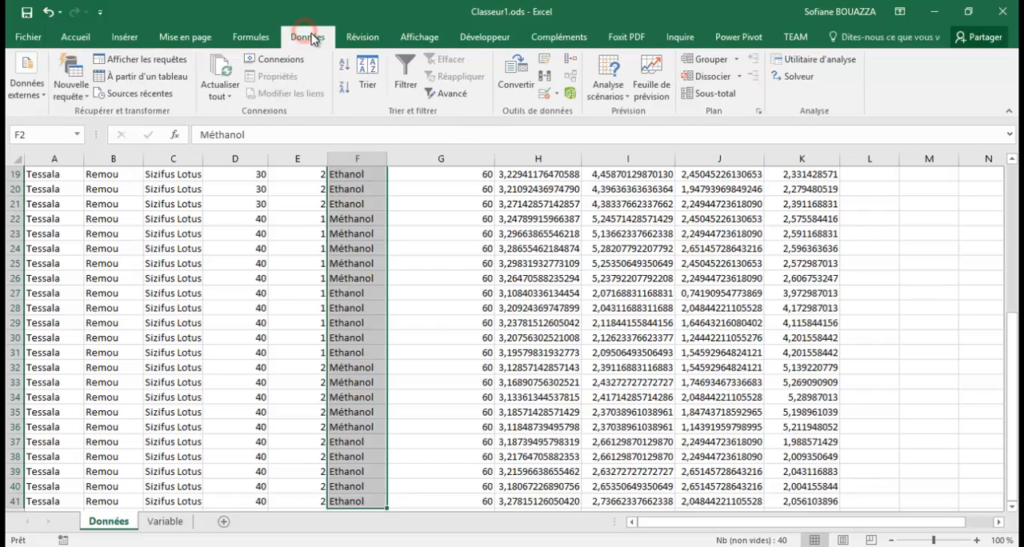
{"action": "left_click", "coordinate": [555, 95]}
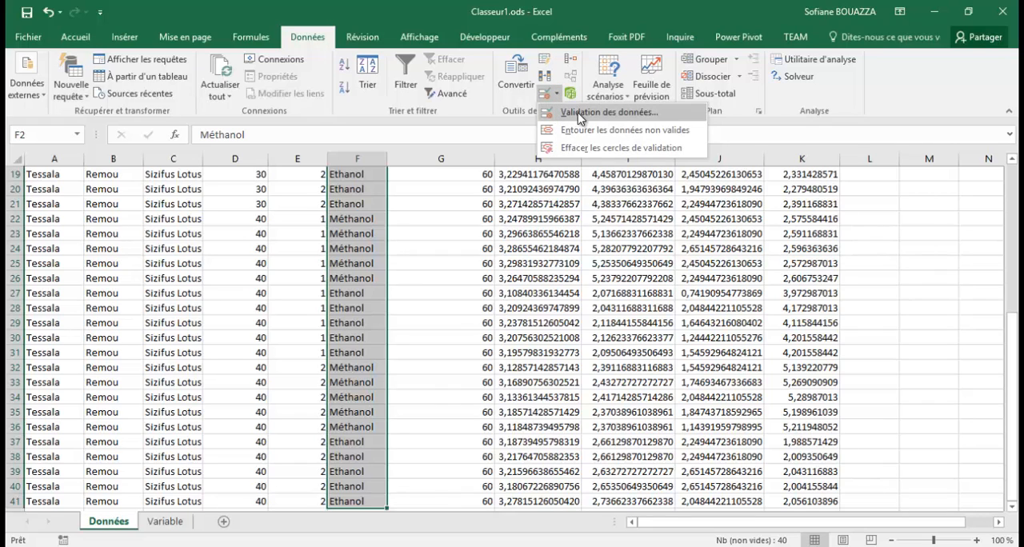
{"action": "left_click", "coordinate": [622, 113]}
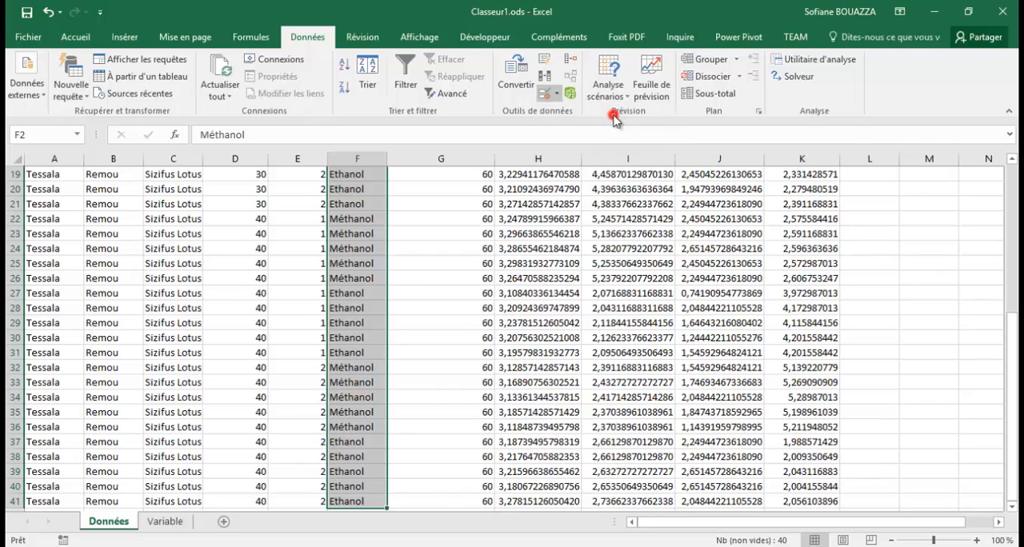
{"action": "left_click", "coordinate": [313, 332]}
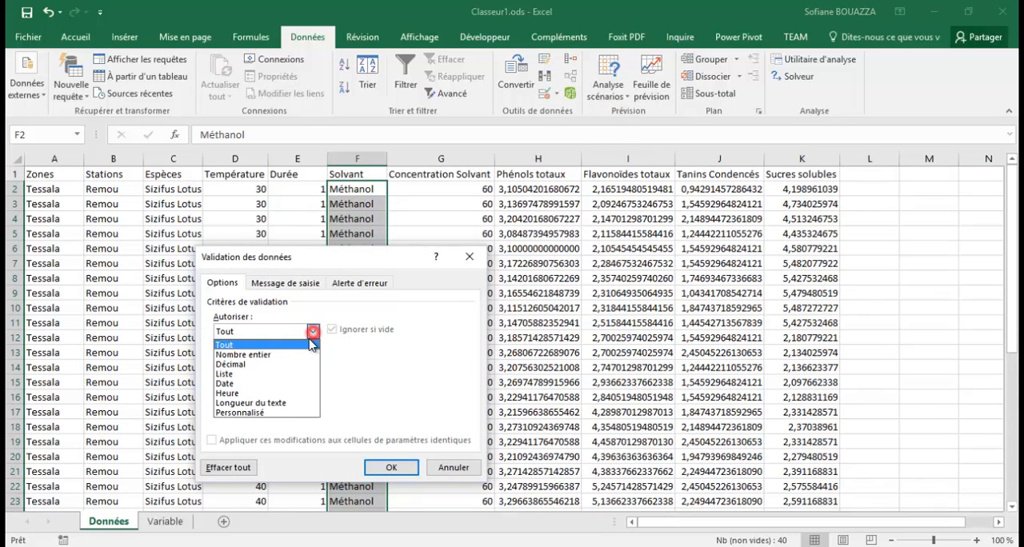
{"action": "left_click", "coordinate": [238, 378]}
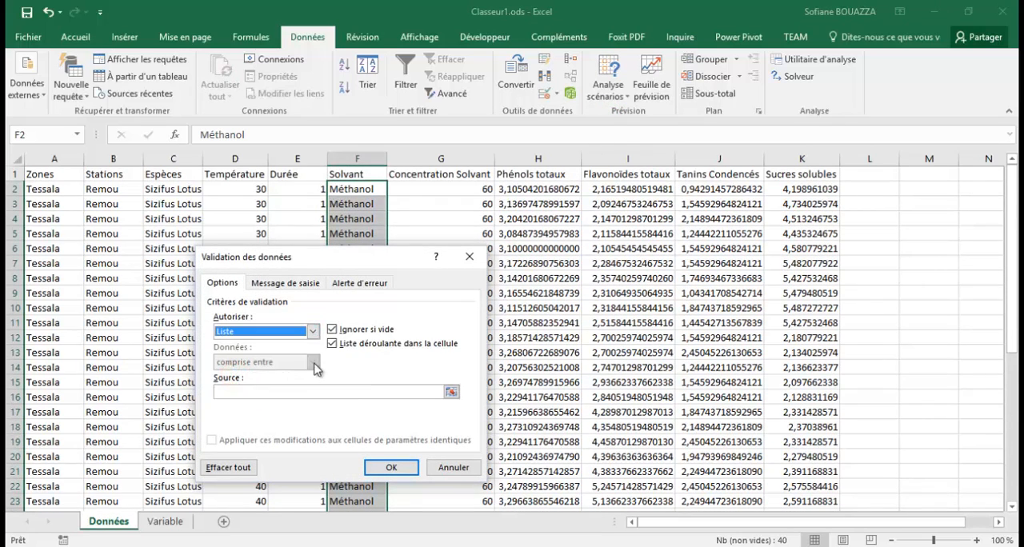
- Set the validation list's source to =Variable!$B$1:$B$2 and apply the rule
{"action": "left_click", "coordinate": [451, 391]}
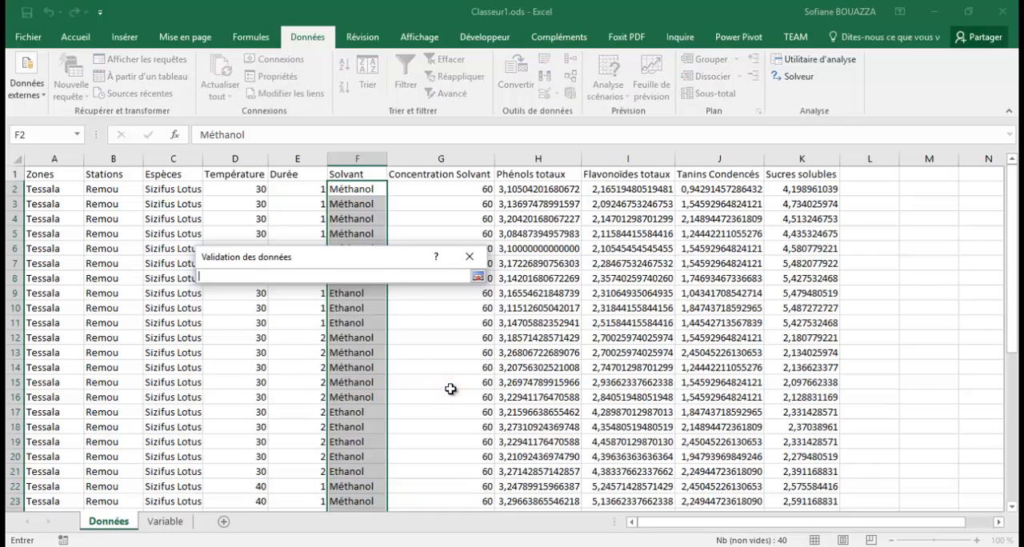
{"action": "left_click", "coordinate": [160, 522]}
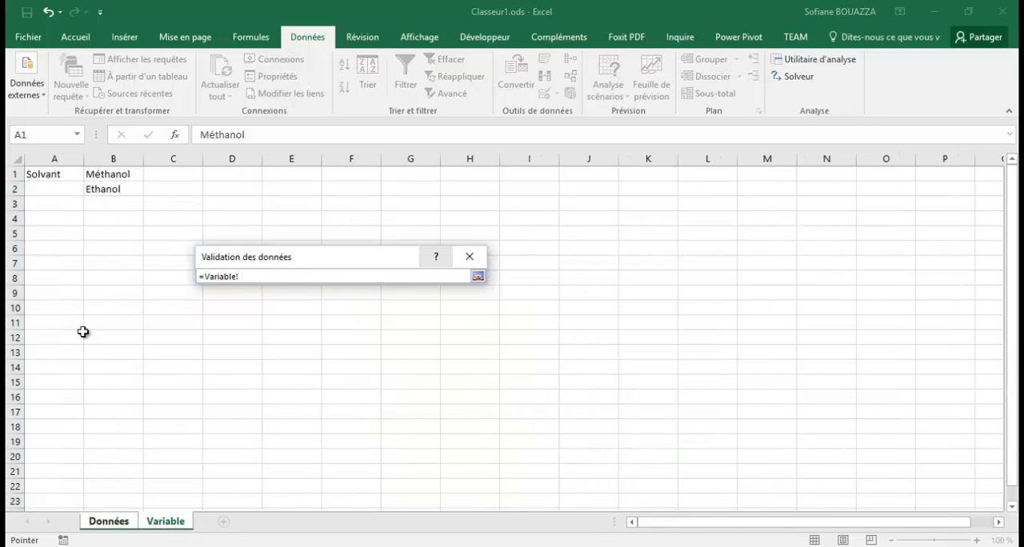
{"action": "left_click_drag", "start_coordinate": [109, 174], "coordinate": [112, 189]}
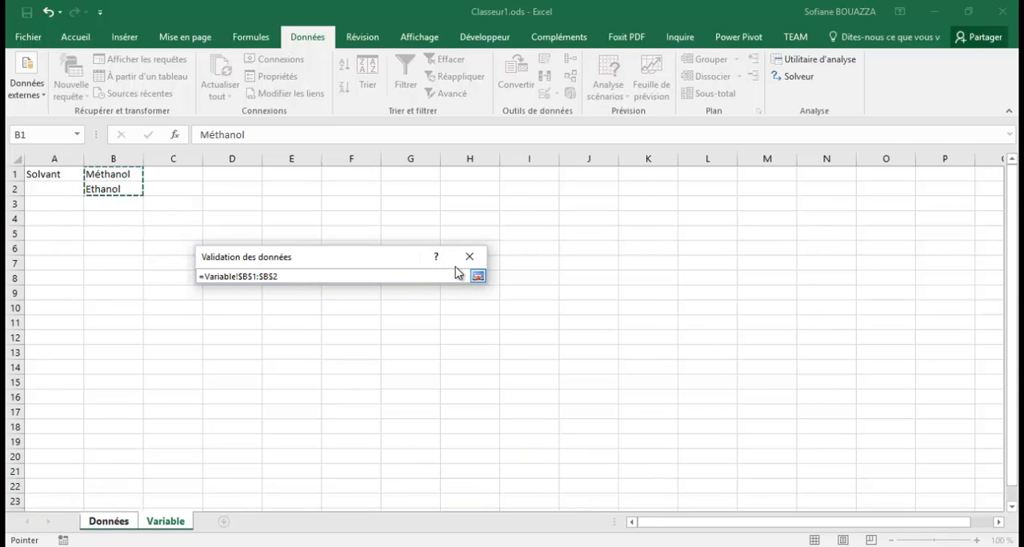
{"action": "left_click", "coordinate": [477, 277]}
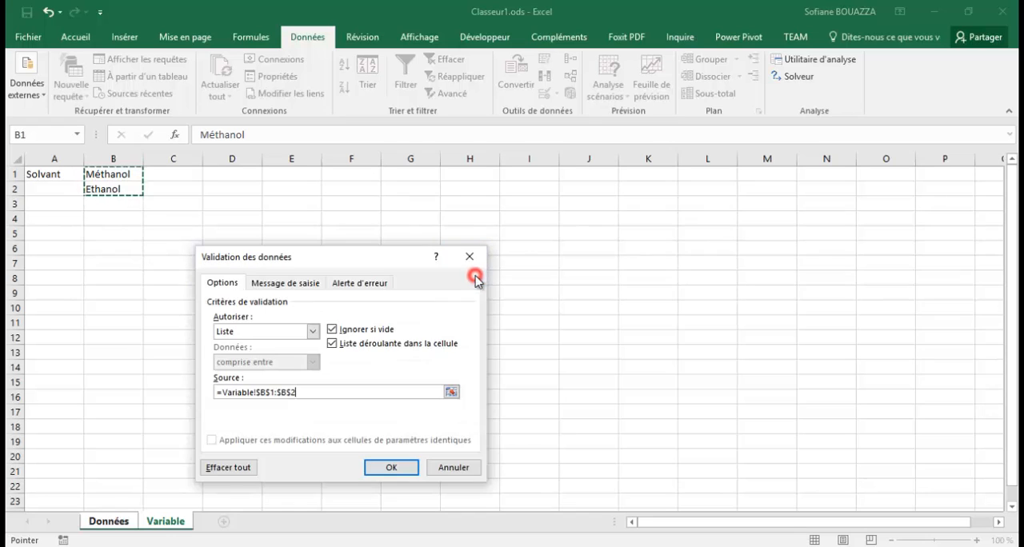
{"action": "left_click", "coordinate": [394, 467]}
- Inspect the drop-down choices of Solvant cell F37 and check whether the empty cell F42 below the table offers them
{"action": "left_click", "coordinate": [356, 191]}
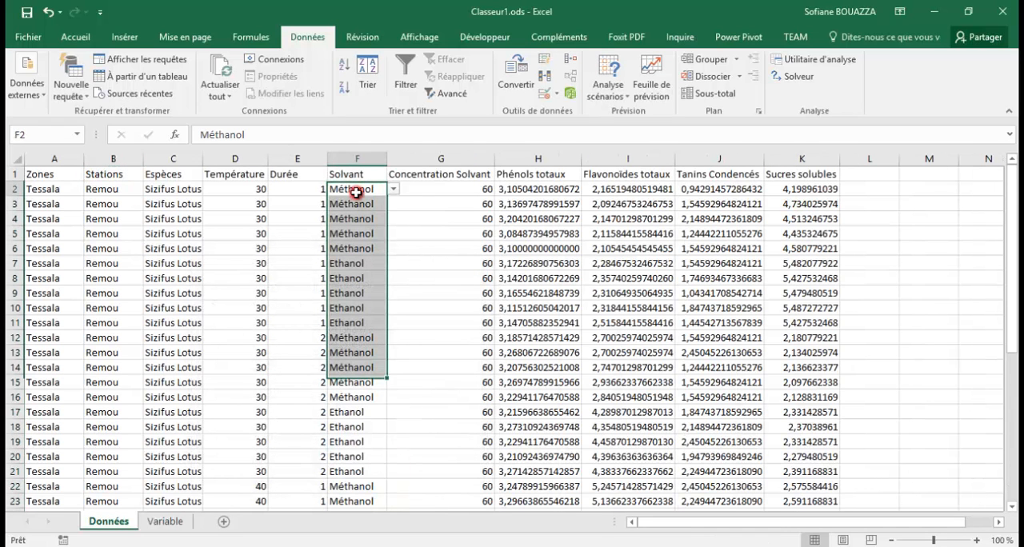
{"action": "scroll", "coordinate": [376, 297], "scroll_direction": "down", "scroll_amount": 10}
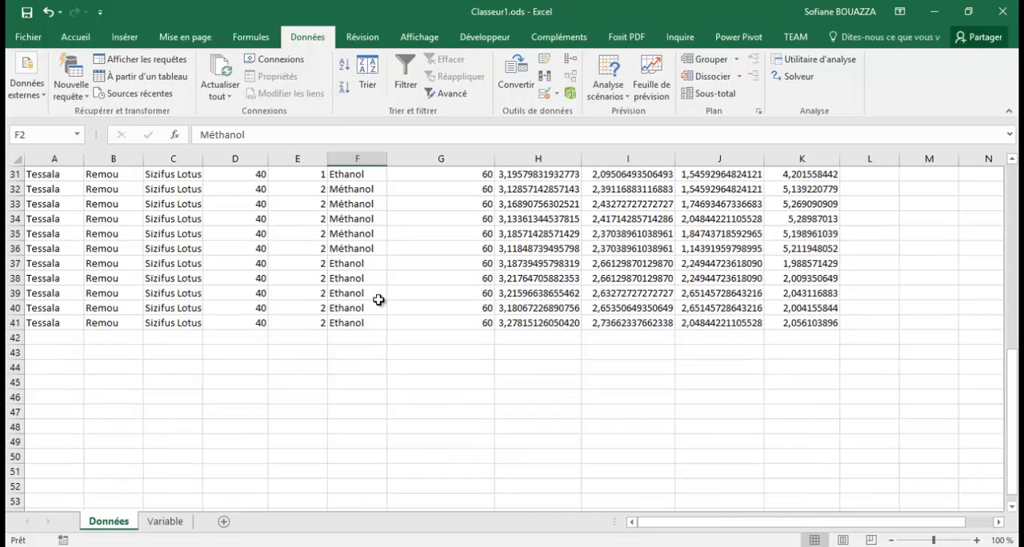
{"action": "left_click", "coordinate": [374, 265]}
{"action": "left_click", "coordinate": [393, 263]}
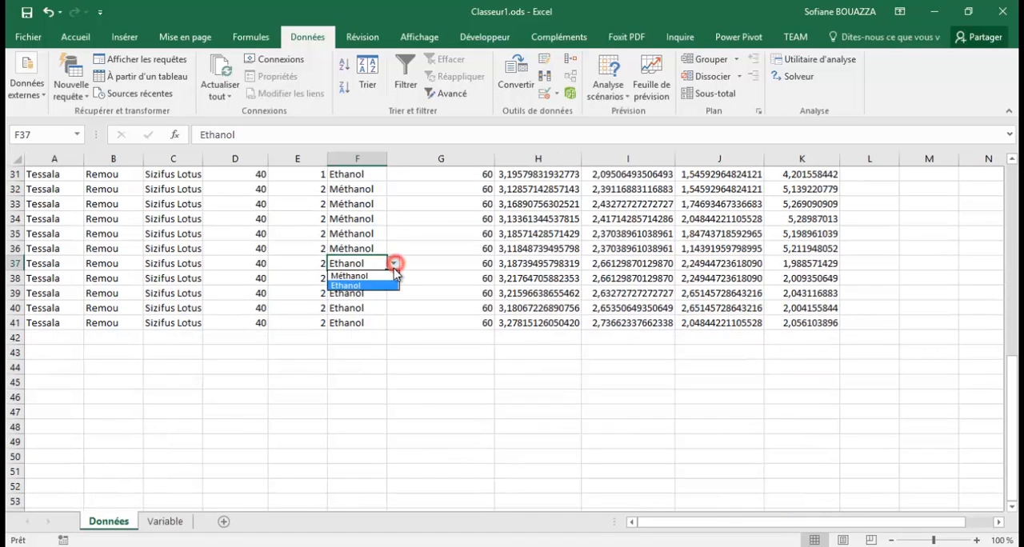
{"action": "left_click", "coordinate": [364, 345]}
{"action": "left_click", "coordinate": [363, 339]}
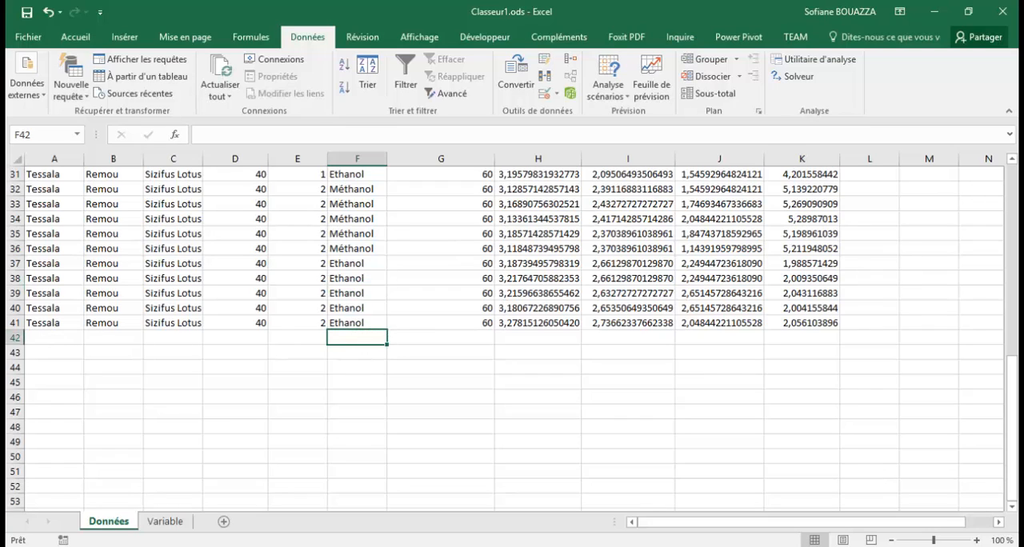
- Fill the Solvant cell F41, including its drop-down list, down into F42
{"action": "left_click", "coordinate": [379, 324]}
{"action": "left_click_drag", "start_coordinate": [387, 329], "coordinate": [388, 342]}
{"action": "left_click", "coordinate": [371, 337]}
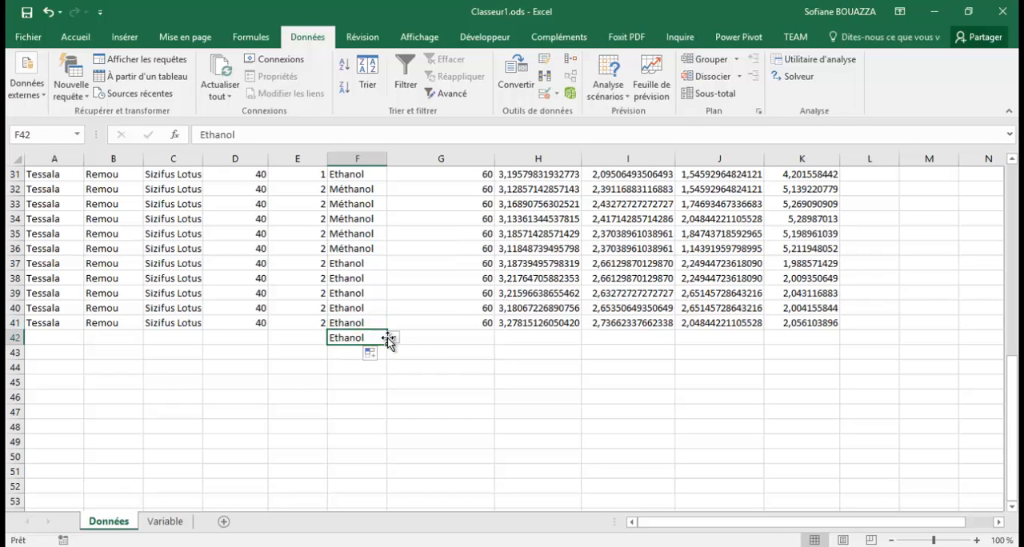
- Test the drop-down list of F42 by choosing Méthanol and Ethanol, and clear the cell's content
{"action": "left_click", "coordinate": [393, 337]}
{"action": "left_click", "coordinate": [369, 351]}
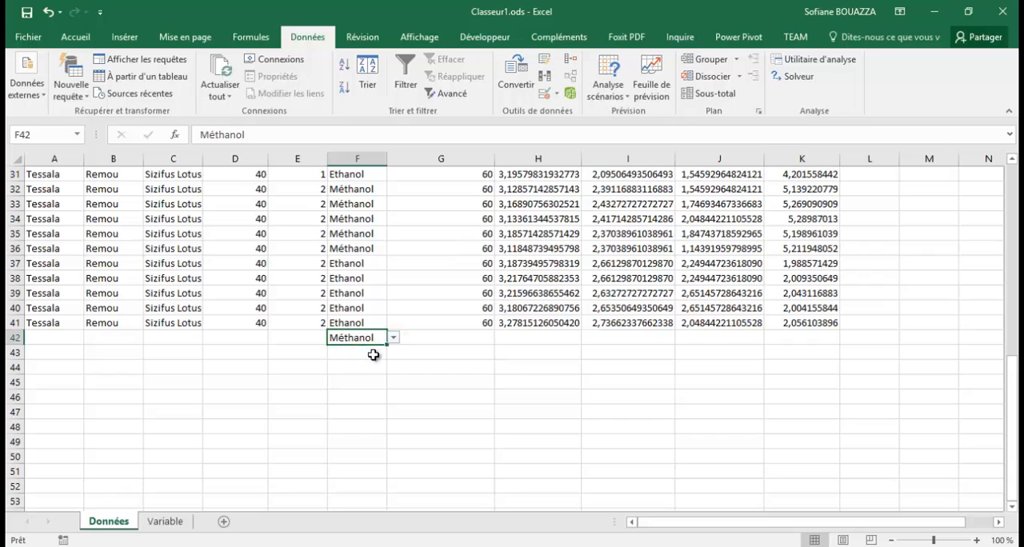
{"action": "left_click", "coordinate": [393, 338]}
{"action": "left_click", "coordinate": [385, 361]}
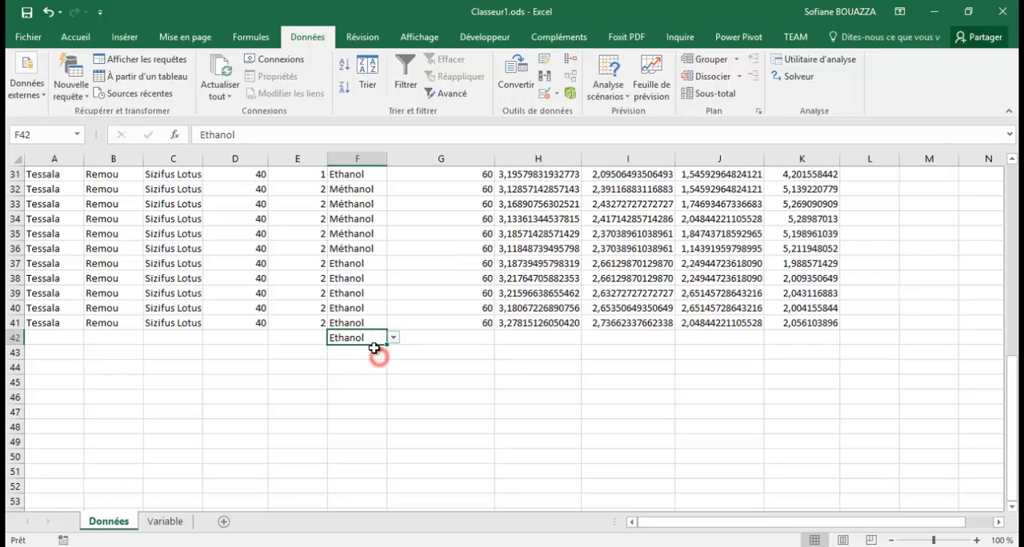
{"action": "key", "text": "Delete"}
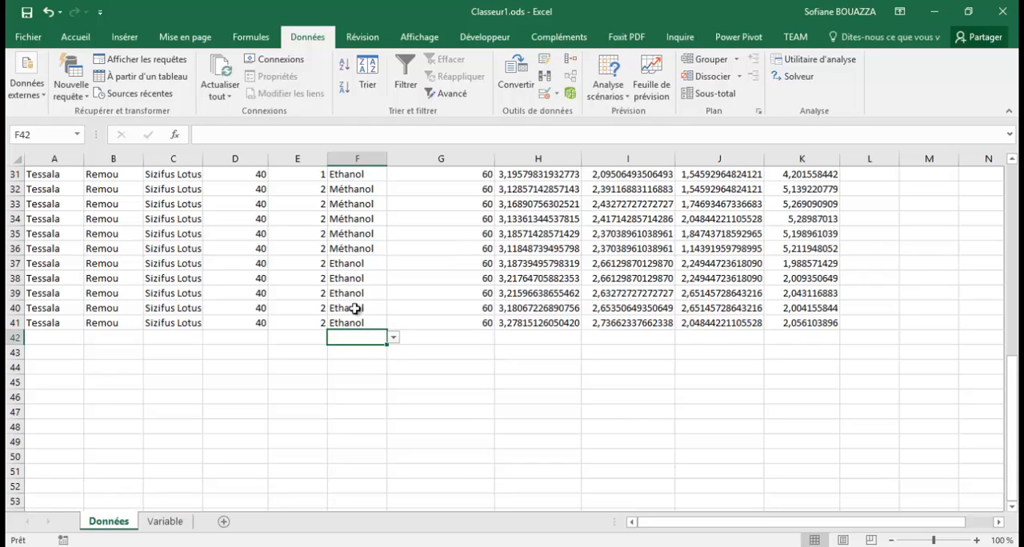
- Format the measured values in H2:K41 as Nombre with 3 decimal places
{"action": "left_click_drag", "start_coordinate": [360, 325], "coordinate": [377, 191]}
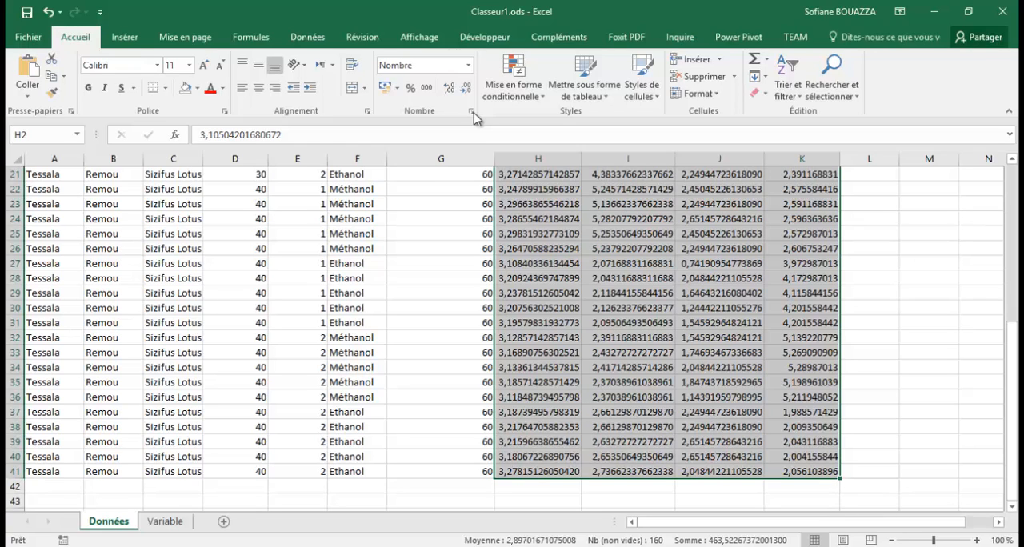
{"action": "left_click", "coordinate": [472, 111]}
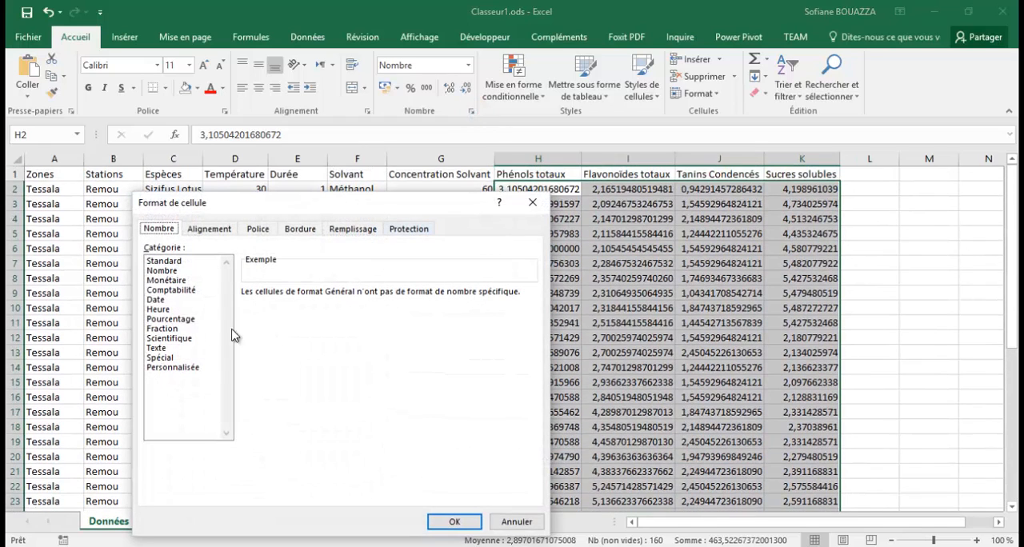
{"action": "left_click", "coordinate": [163, 270]}
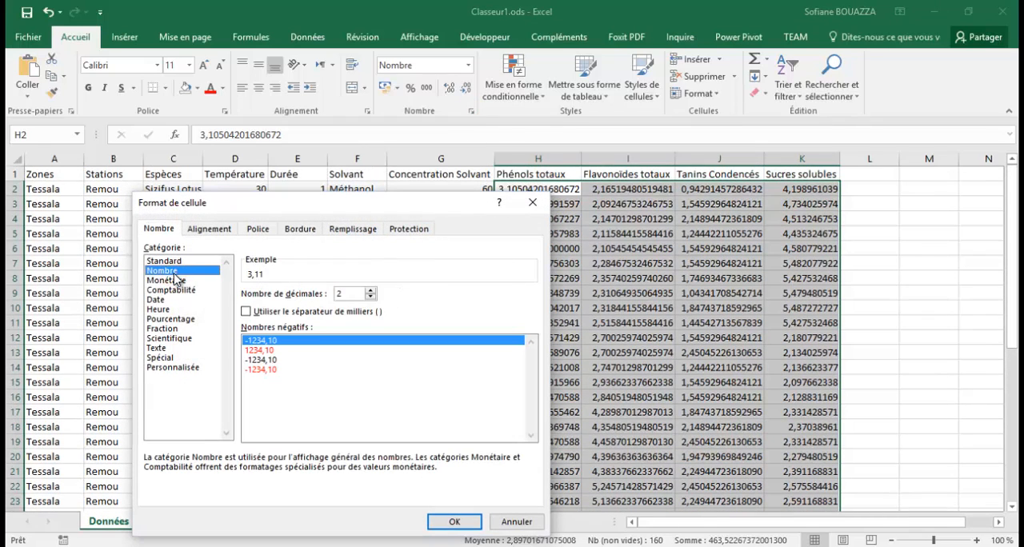
{"action": "left_click", "coordinate": [371, 290]}
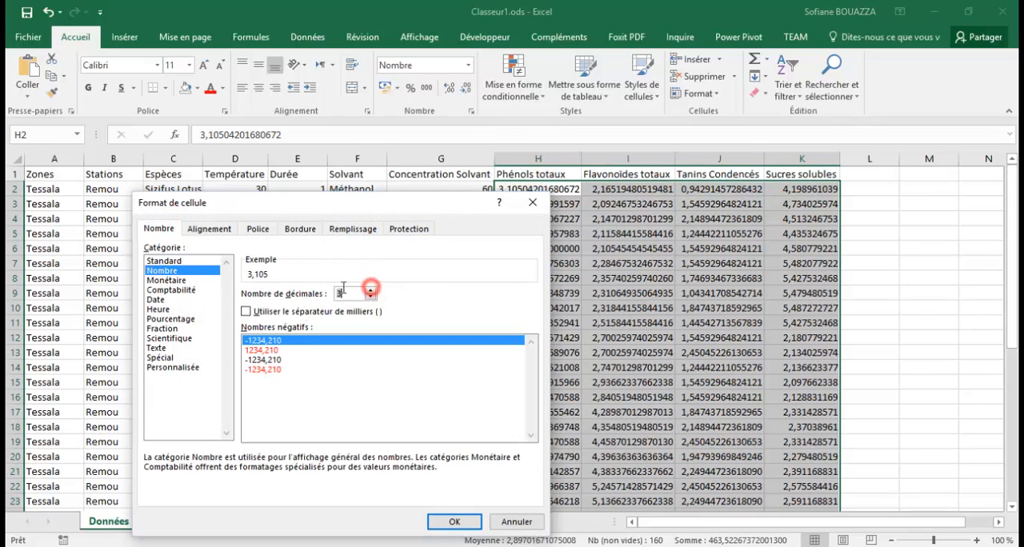
{"action": "left_click", "coordinate": [433, 522]}
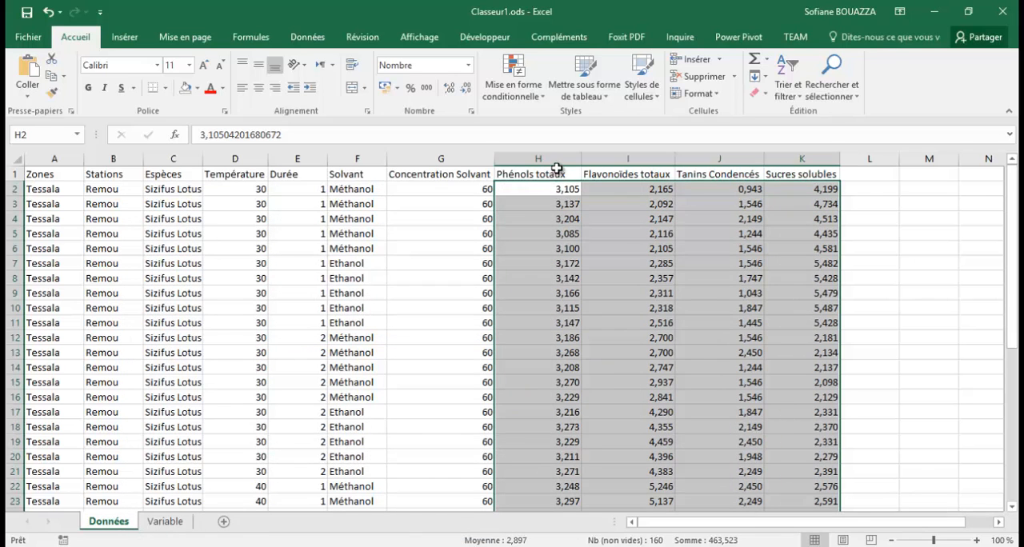
- Replace the decimal comma with a point in cell H2 of Phénols totaux and compare it with the neighbouring cells
{"action": "left_click", "coordinate": [542, 189]}
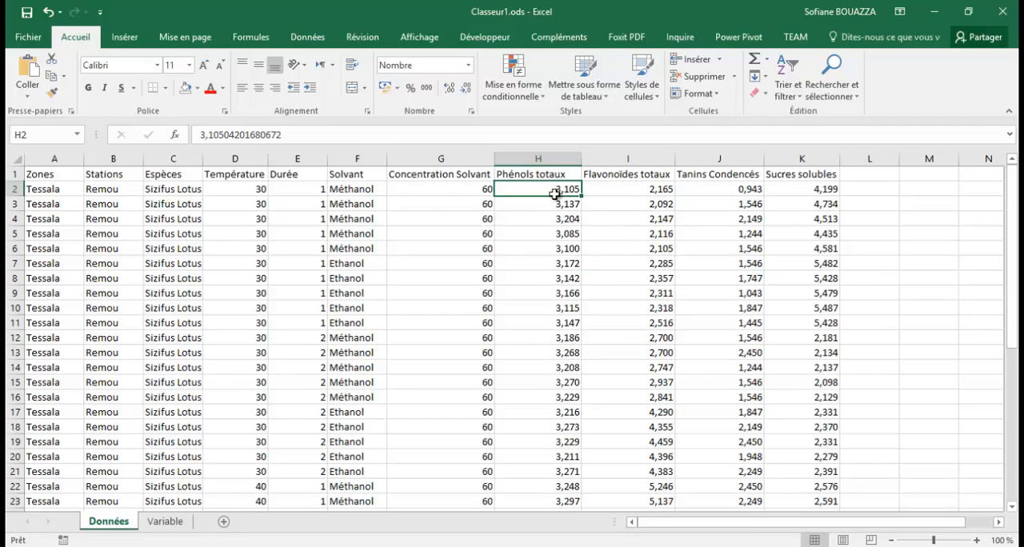
{"action": "left_click", "coordinate": [209, 136]}
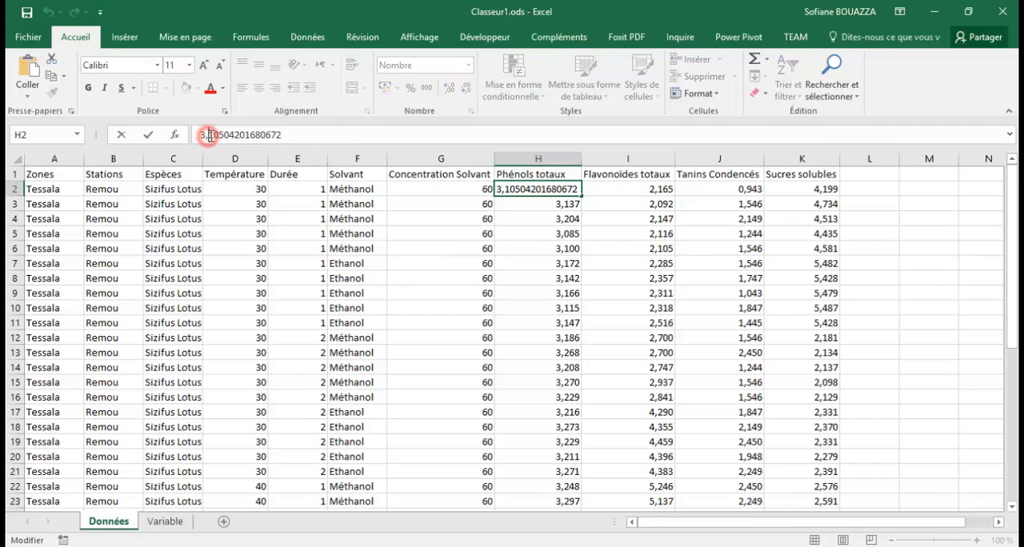
{"action": "key", "text": "BackSpace"}
{"action": "type", "text": "."}
{"action": "left_click", "coordinate": [512, 201]}
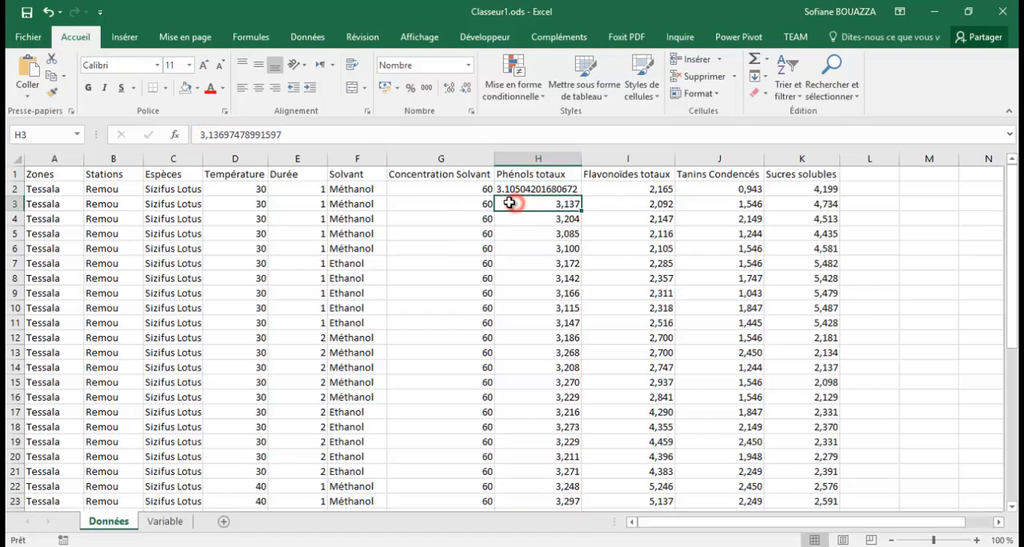
{"action": "left_click", "coordinate": [521, 187]}
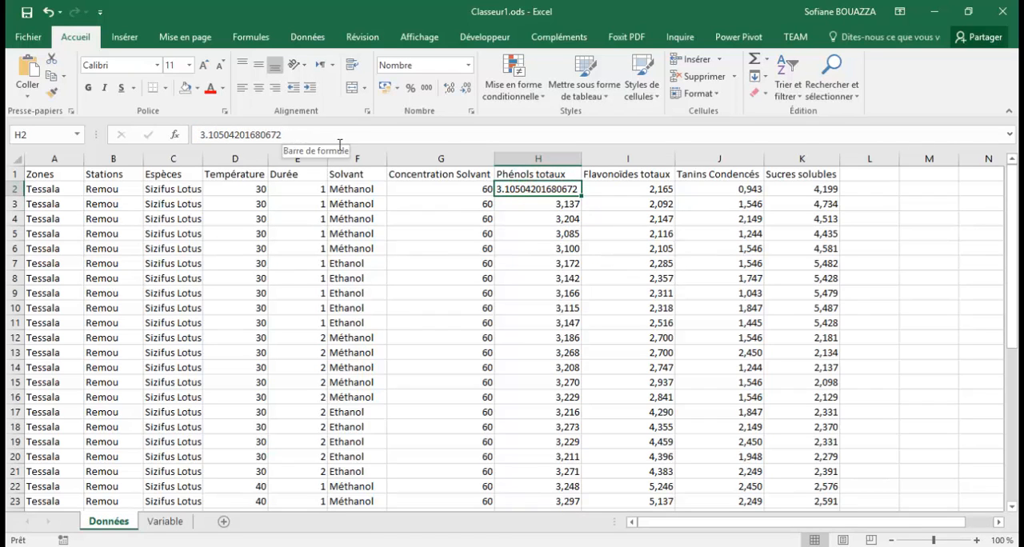
{"action": "left_click", "coordinate": [590, 187]}
{"action": "left_click", "coordinate": [518, 188]}
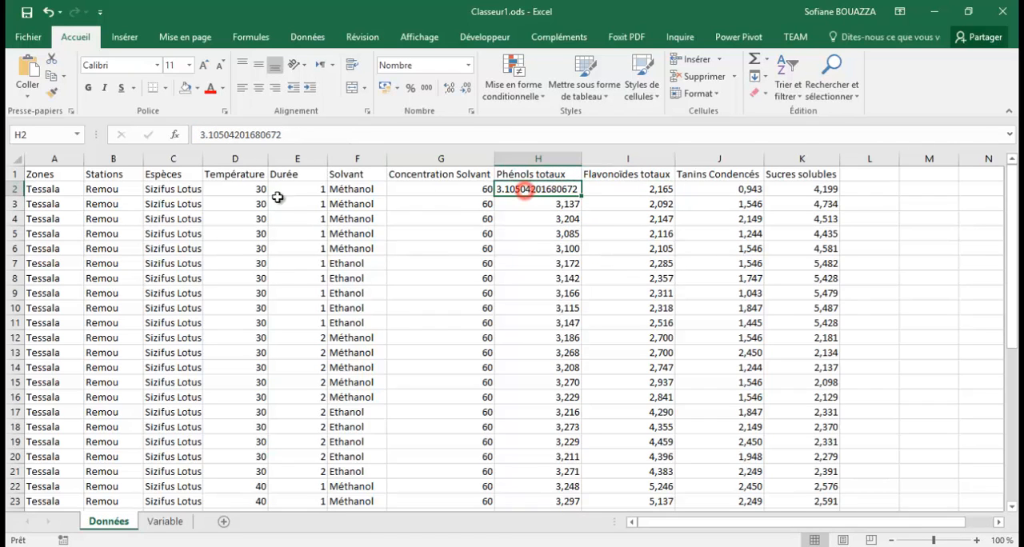
- Restore the decimal comma in cell H2 of Phénols totaux and check it against H3
{"action": "left_click", "coordinate": [209, 134]}
{"action": "key", "text": "BackSpace"}
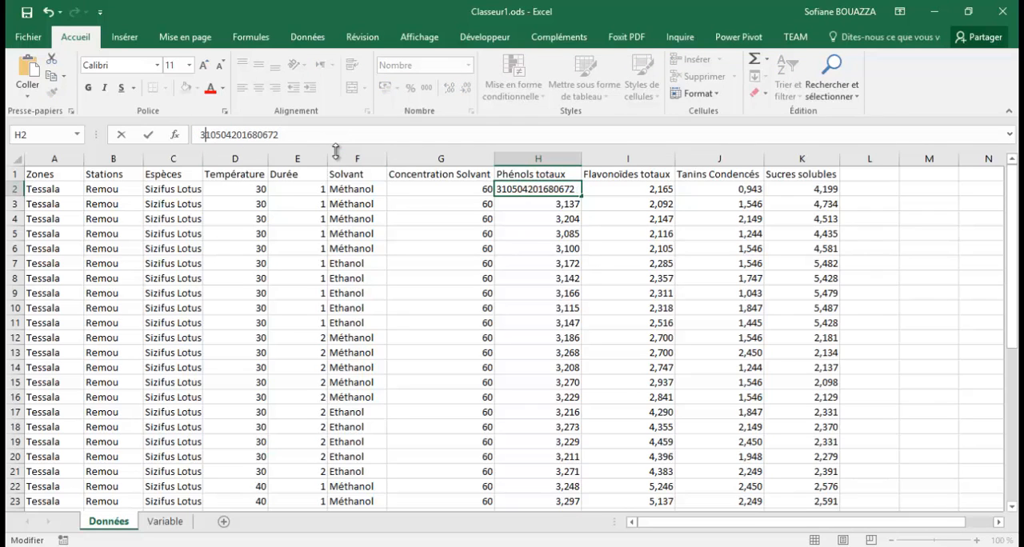
{"action": "type", "text": ","}
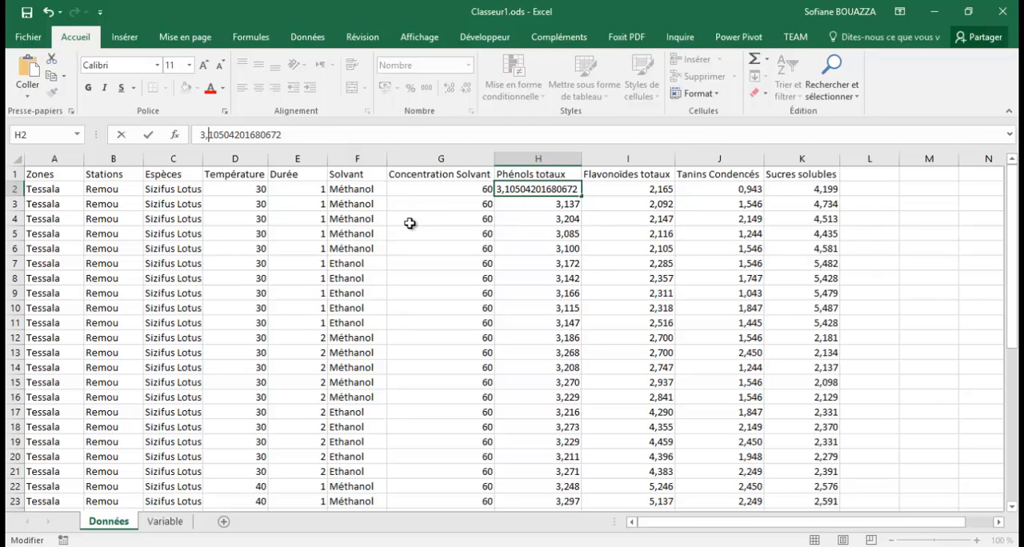
{"action": "left_click", "coordinate": [565, 208]}
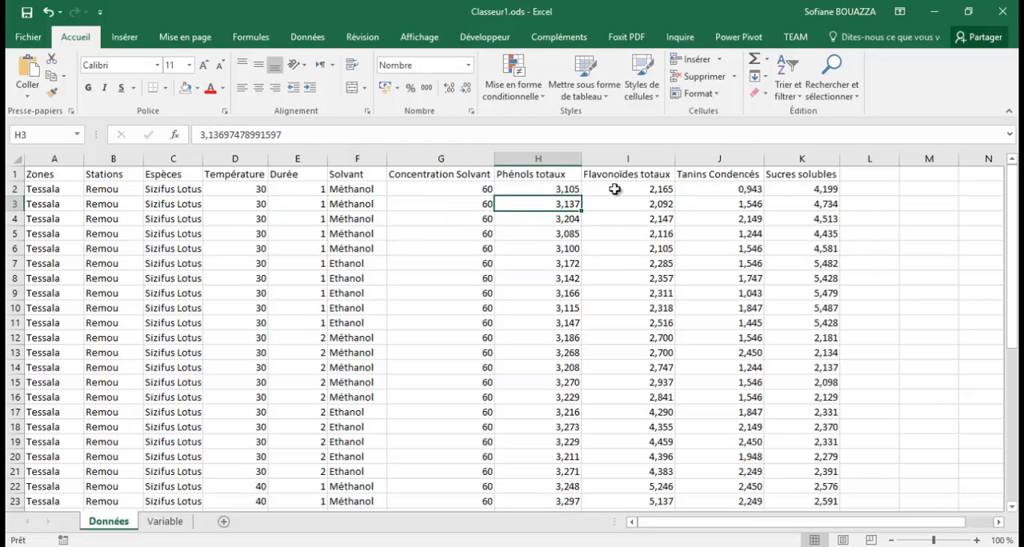
{"action": "left_click", "coordinate": [565, 190]}
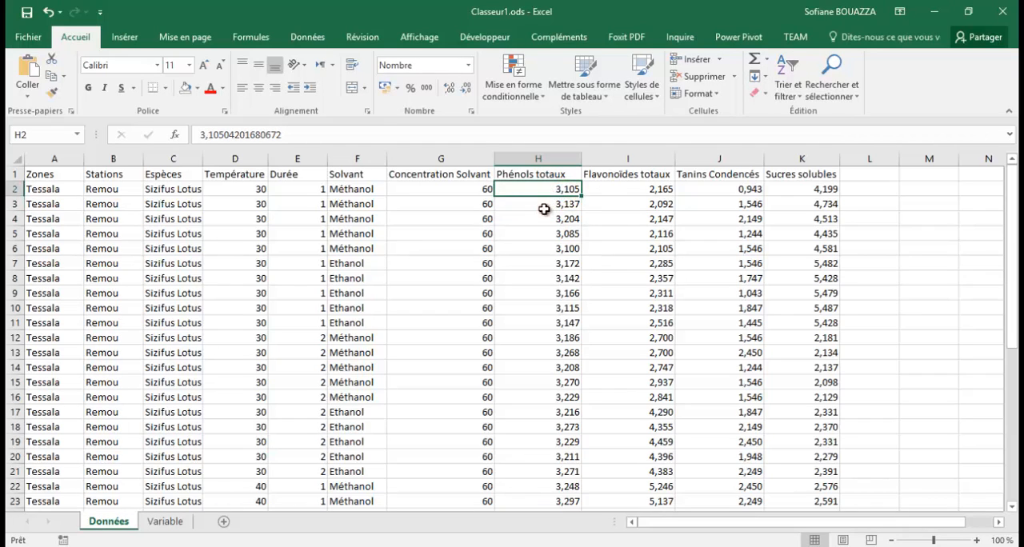
{"action": "left_click", "coordinate": [543, 207]}
{"action": "left_click", "coordinate": [551, 189]}
{"action": "left_click", "coordinate": [545, 205]}
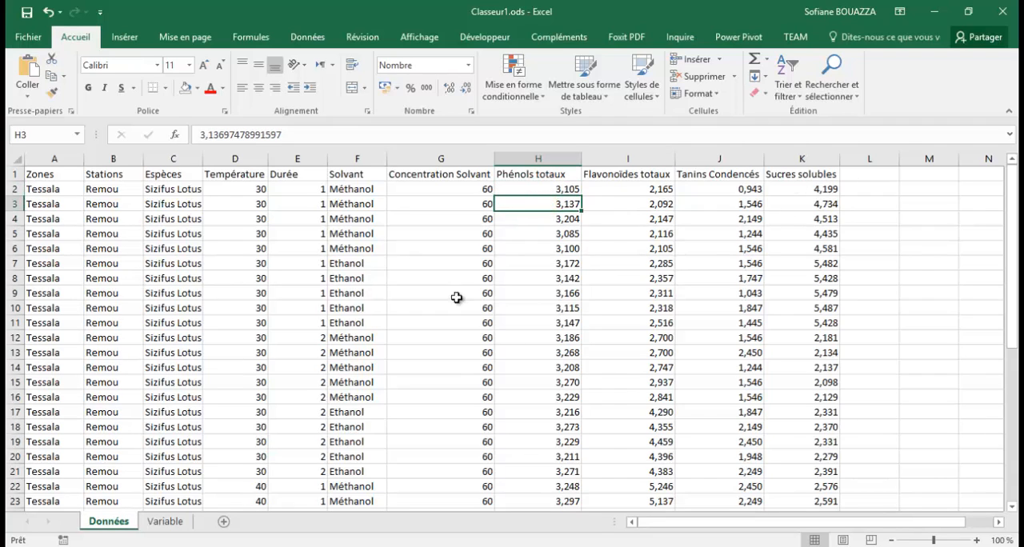